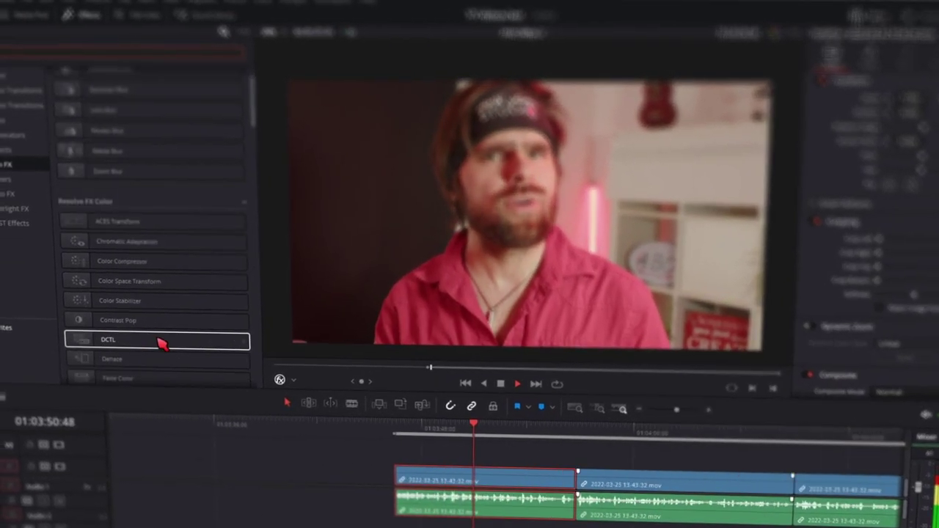
# - Scroll the Effects library and filter it with 'tran' to list the Transform effect
pyautogui.scroll(-3, 161, 343)
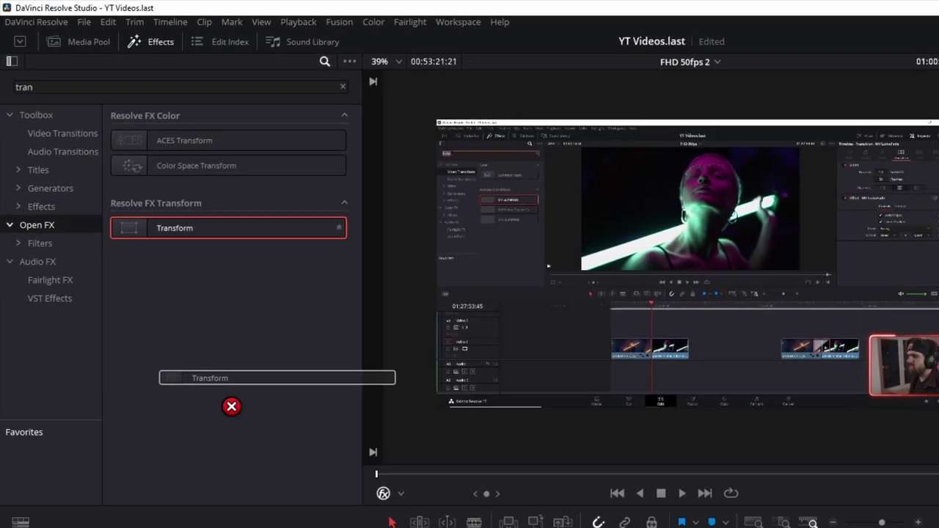
# - Apply the Transform effect to the screen-recording clip and show its on-screen FX overlay
pyautogui.moveTo(200, 266)
pyautogui.mouseDown()
pyautogui.moveTo(162, 433)
pyautogui.moveTo(189, 440)
pyautogui.mouseUp()
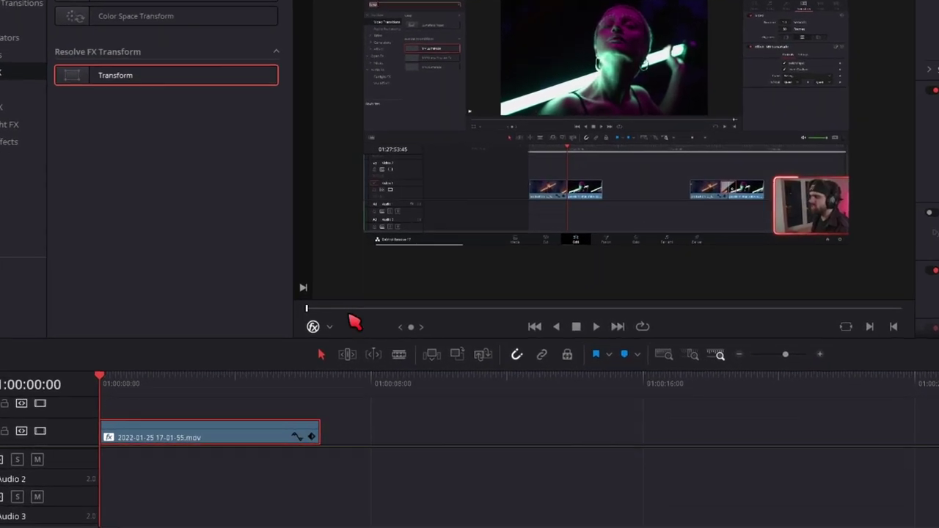
pyautogui.click(288, 356)
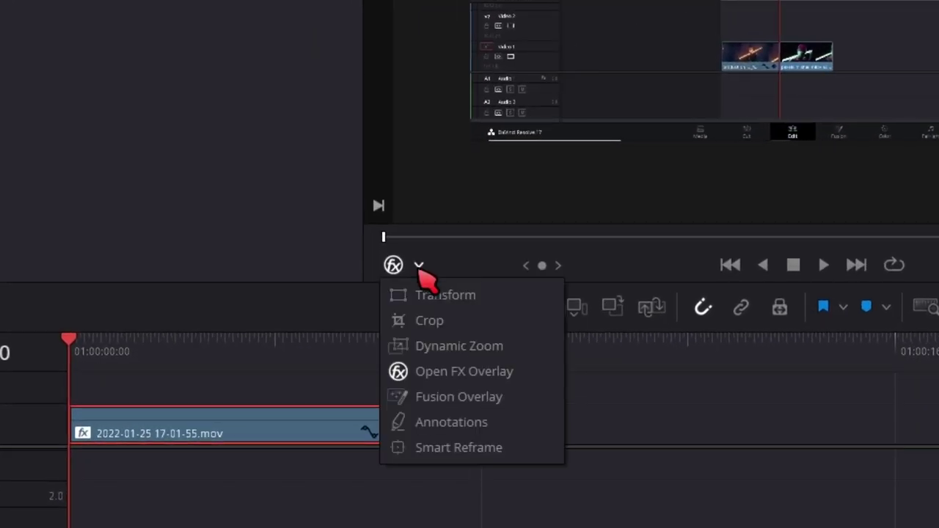
pyautogui.click(465, 372)
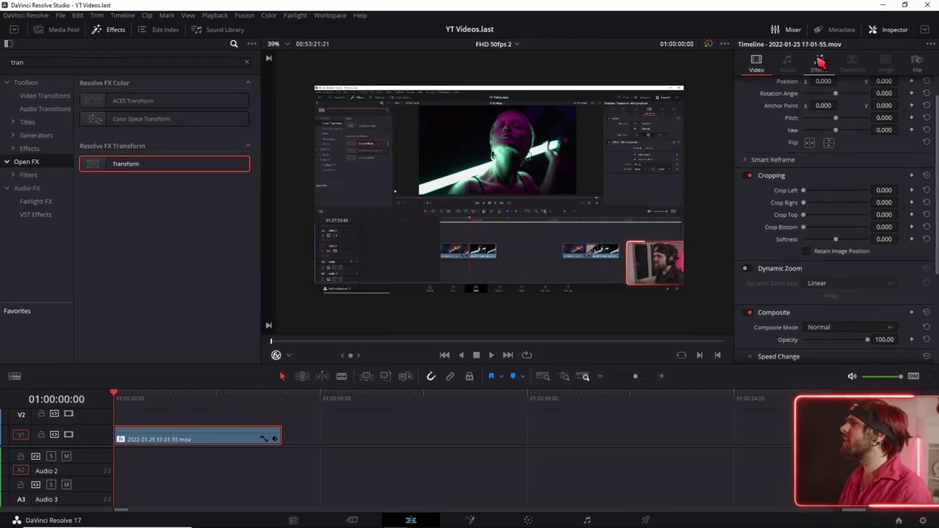
# - Set the Transform effect's Control Mode to Interactive - Canvas
pyautogui.click(820, 64)
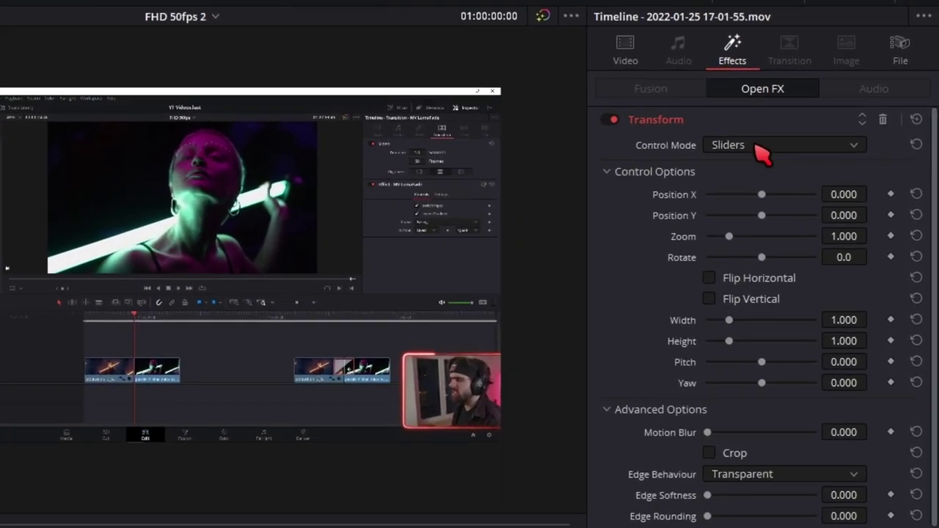
pyautogui.click(832, 118)
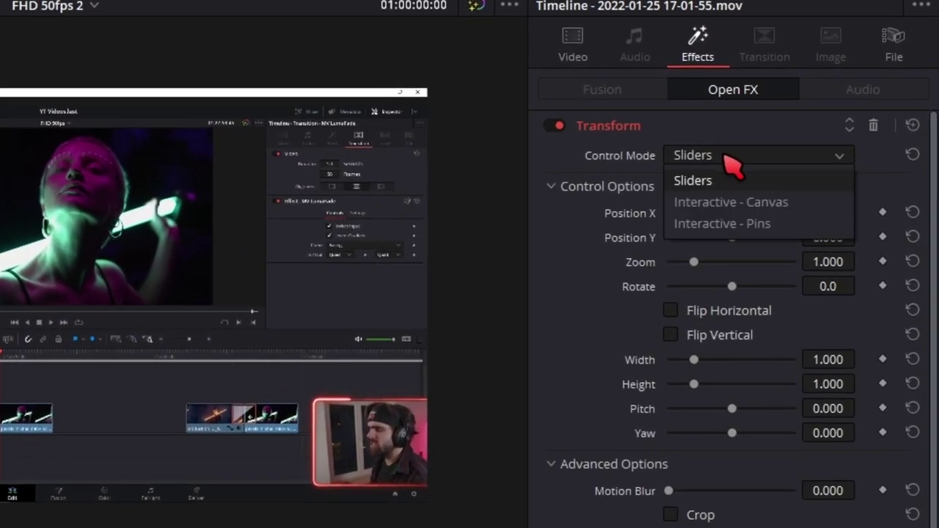
pyautogui.click(722, 207)
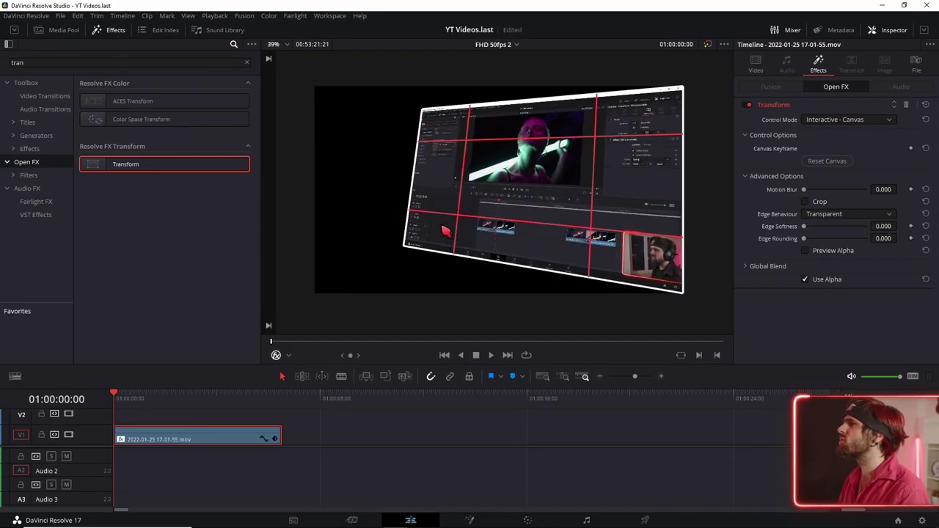
# - Drag all four canvas corners into a keyframed perspective tilt, then play from the clip's start
pyautogui.moveTo(444, 230); pyautogui.dragTo(466, 226)
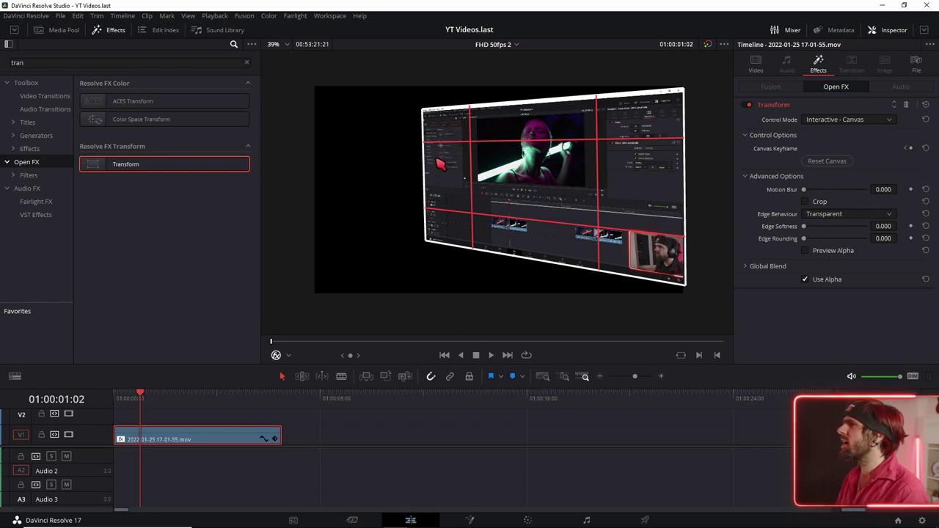
pyautogui.moveTo(431, 239); pyautogui.dragTo(411, 278)
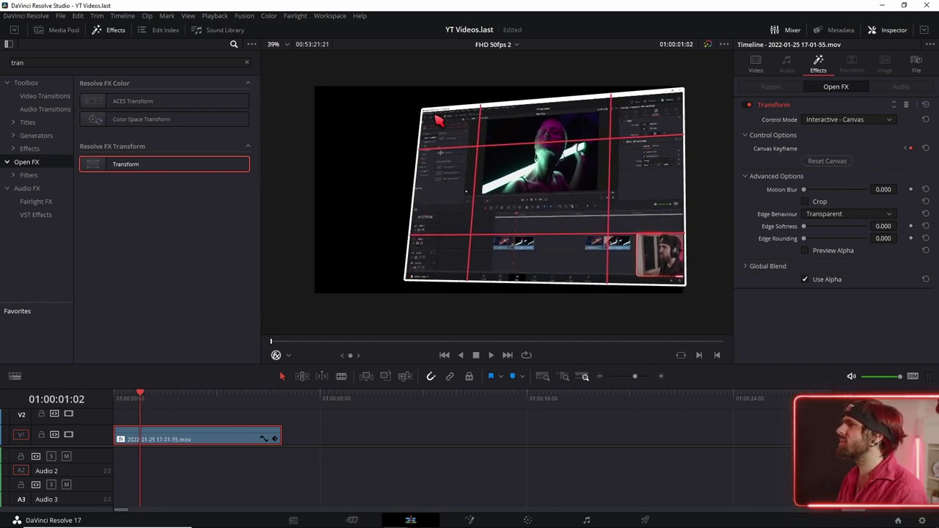
pyautogui.moveTo(434, 115); pyautogui.dragTo(403, 75)
pyautogui.moveTo(684, 284); pyautogui.dragTo(610, 275)
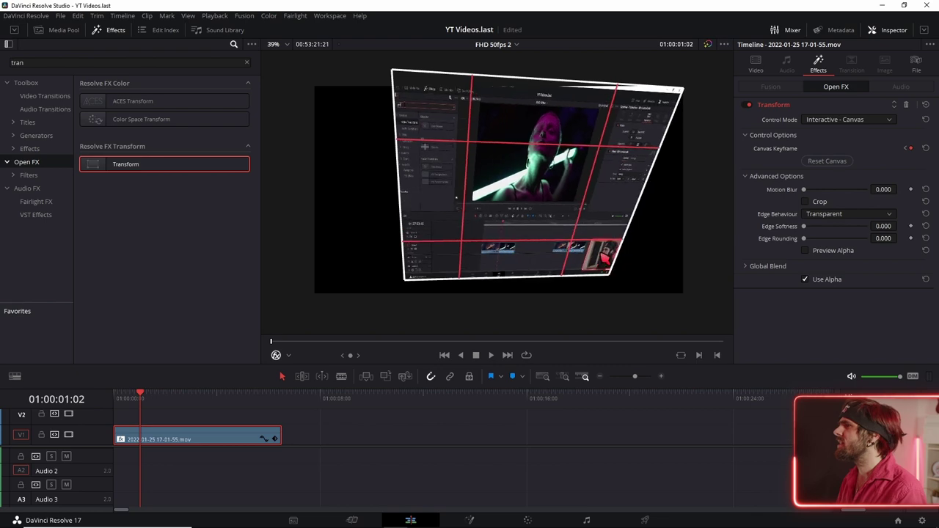
pyautogui.moveTo(683, 89); pyautogui.dragTo(637, 133)
pyautogui.moveTo(136, 401); pyautogui.dragTo(117, 404)
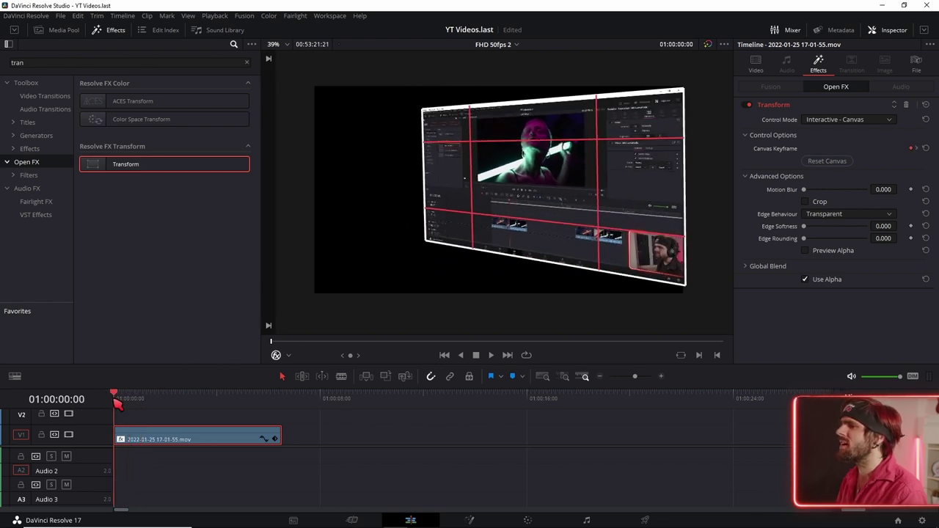
pyautogui.press('space')
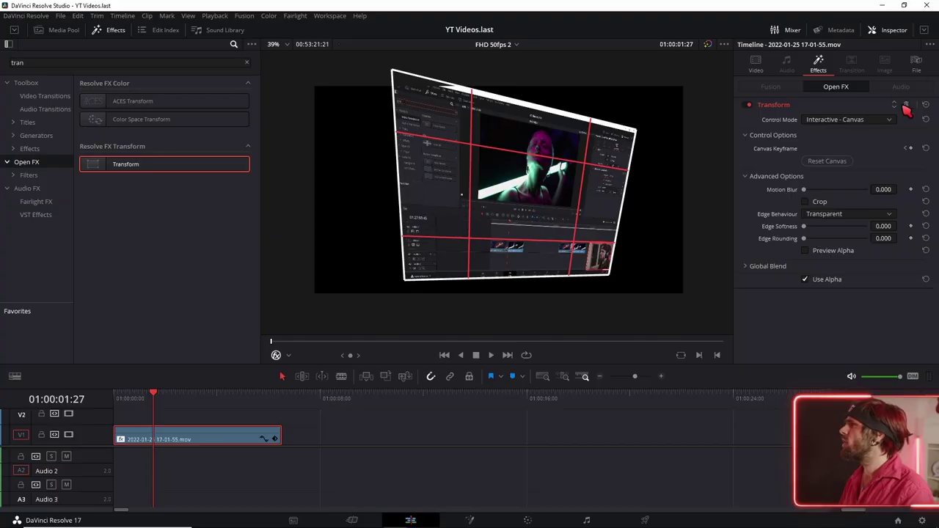
# - Remove the Transform effect and add a DVE node on the Fusion page
pyautogui.click(907, 105)
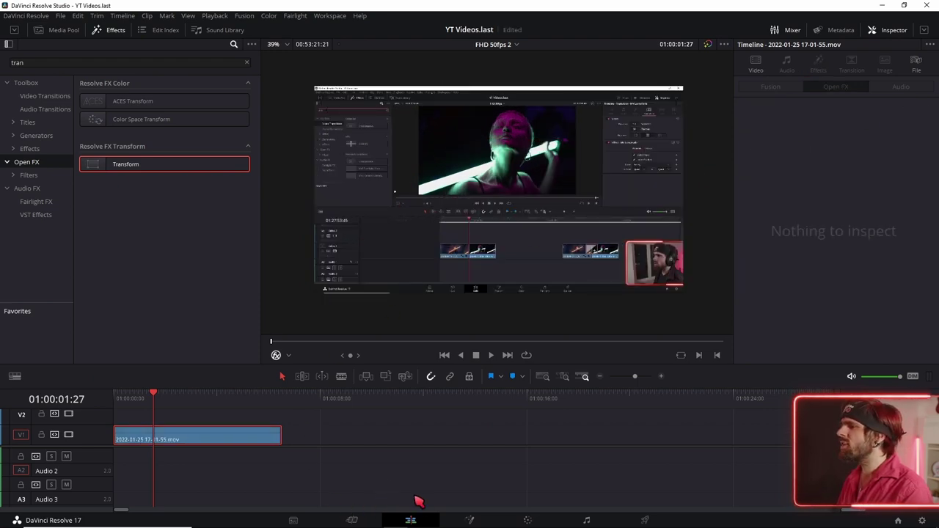
pyautogui.click(467, 520)
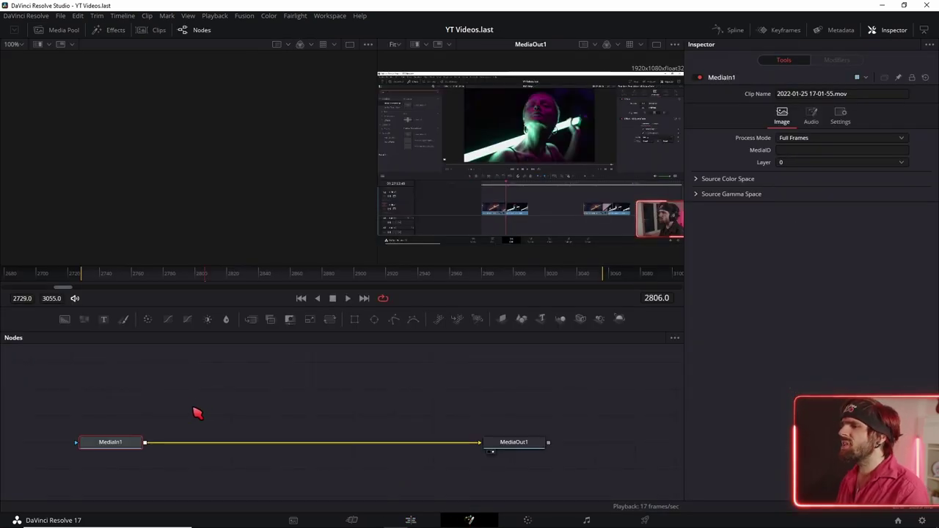
pyautogui.hotkey('shift', 'space')
pyautogui.write('dep')
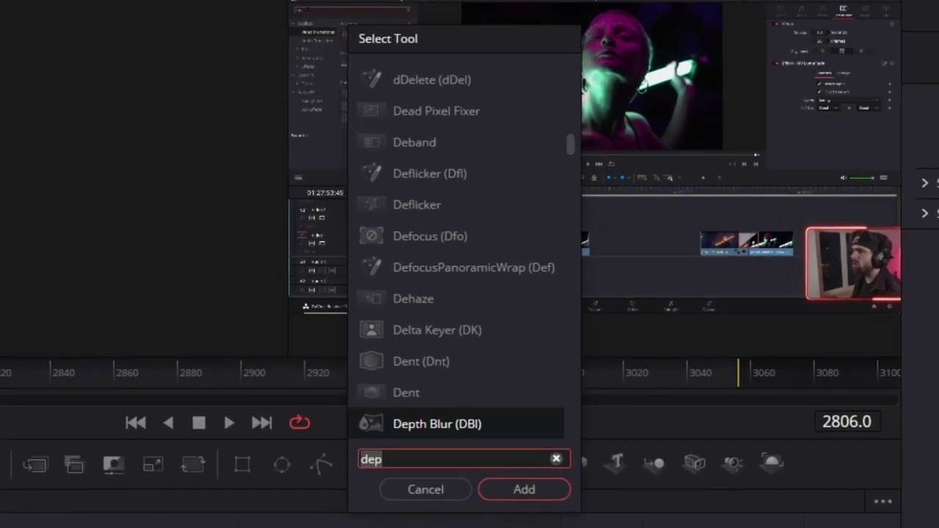
pyautogui.press('BackSpace')
pyautogui.press('BackSpace')
pyautogui.write('ve')
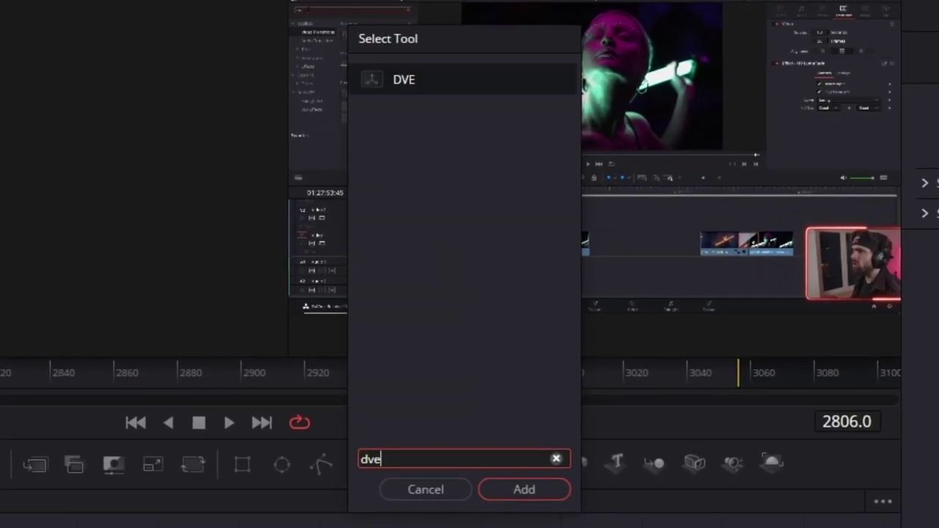
pyautogui.press('Return')
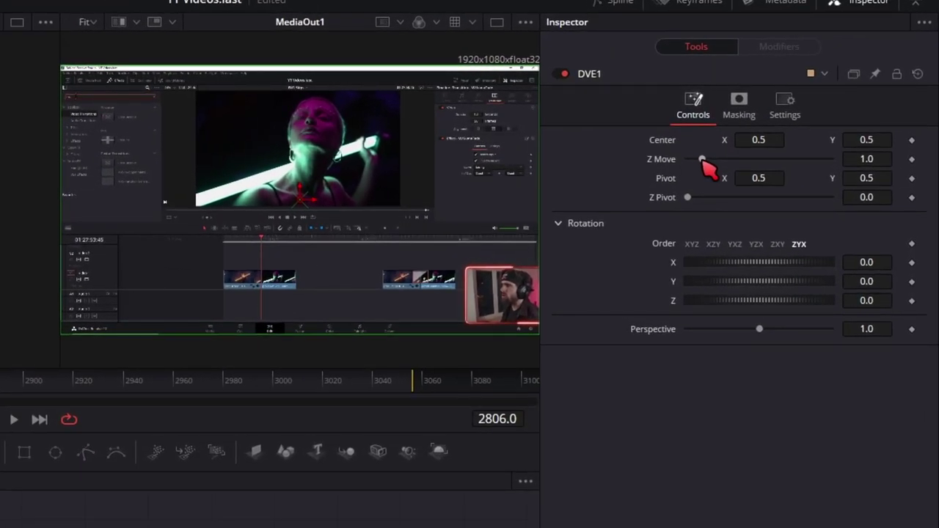
# - Set the DVE's Z Move to 1.76 and reset its X and Y rotations to 0
pyautogui.moveTo(702, 159); pyautogui.dragTo(712, 158)
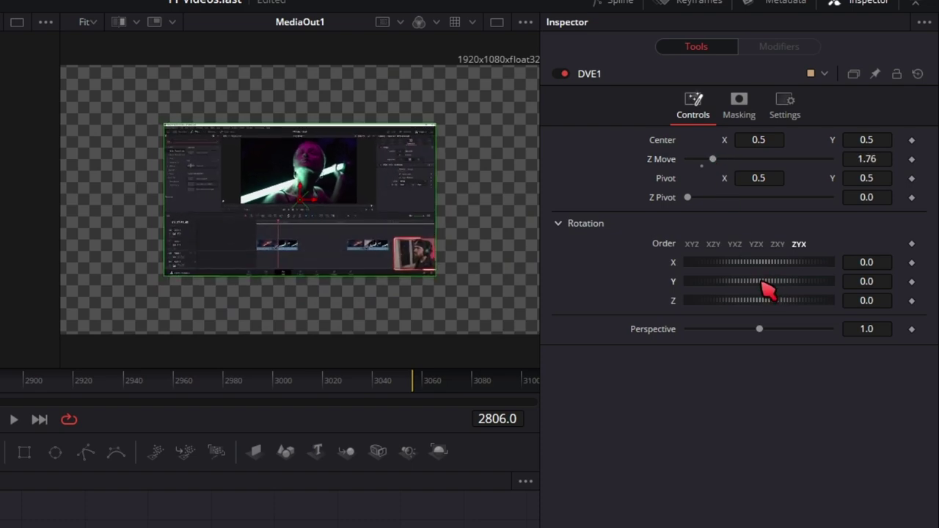
pyautogui.moveTo(763, 286)
pyautogui.mouseDown()
pyautogui.moveTo(759, 293)
pyautogui.moveTo(752, 272)
pyautogui.moveTo(786, 292)
pyautogui.mouseUp()
pyautogui.doubleClick(763, 281)
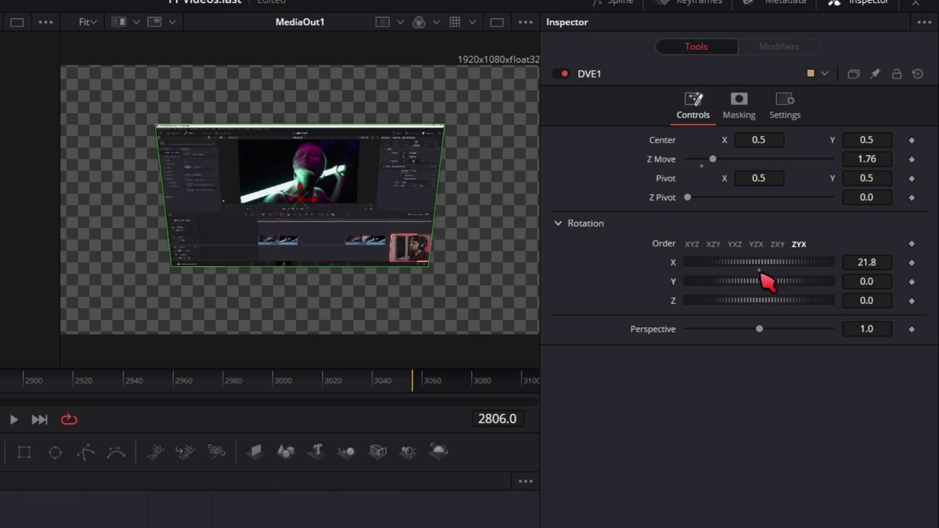
pyautogui.doubleClick(763, 266)
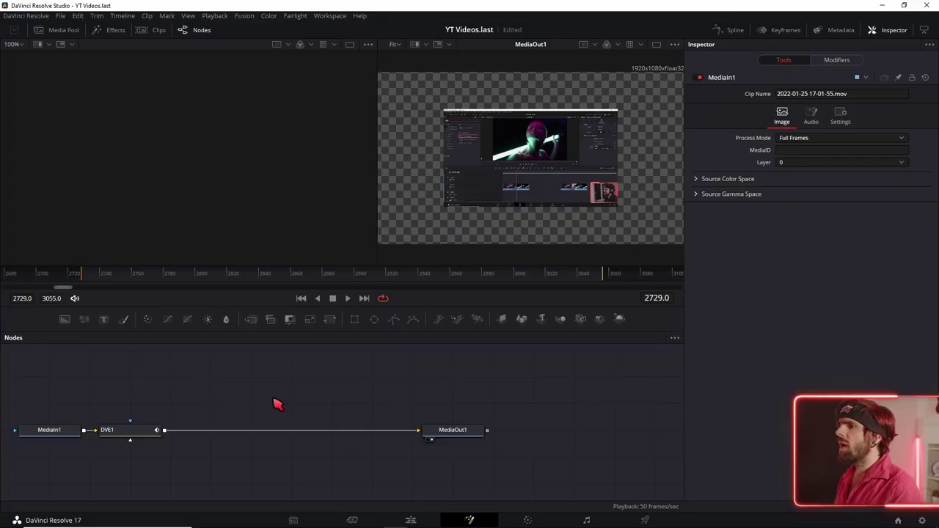
# - Delete the DVE1 node and add an ImagePlane3D node to the graph
pyautogui.moveTo(278, 405); pyautogui.dragTo(160, 467)
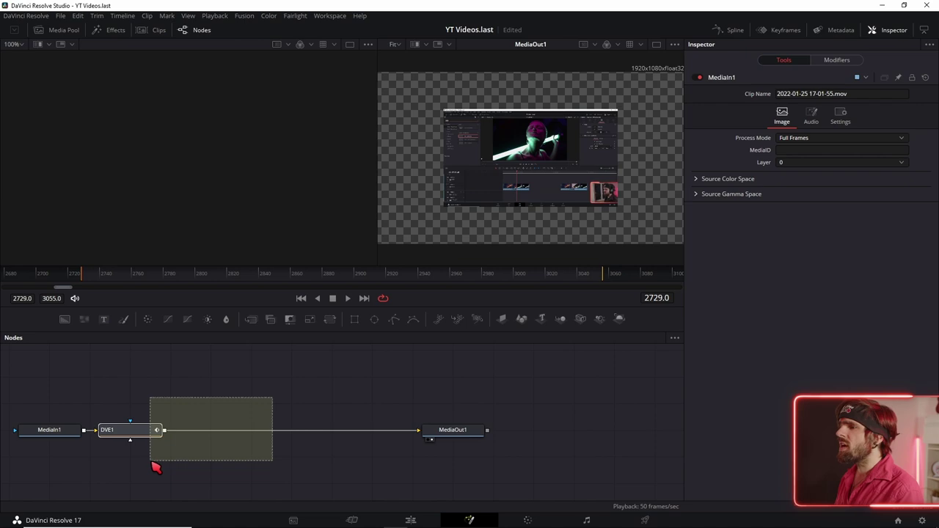
pyautogui.press('Delete')
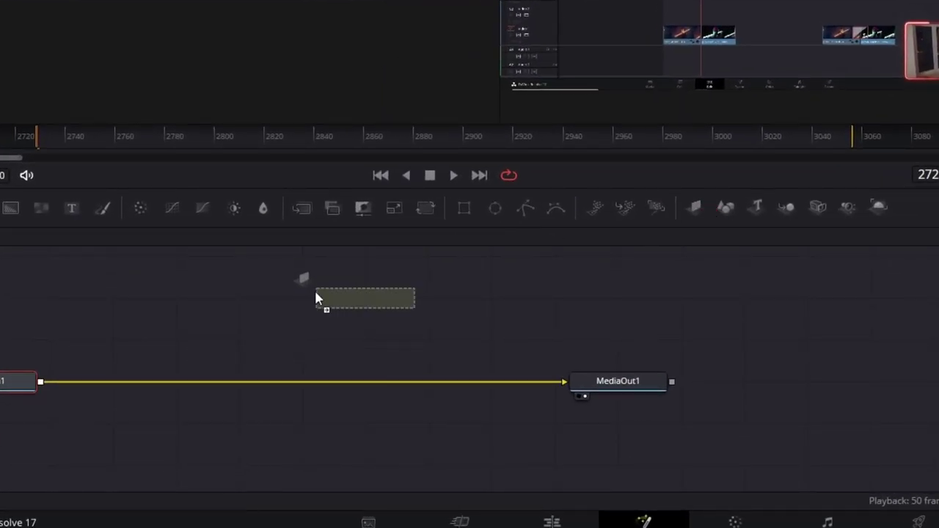
pyautogui.moveTo(317, 299); pyautogui.dragTo(319, 298)
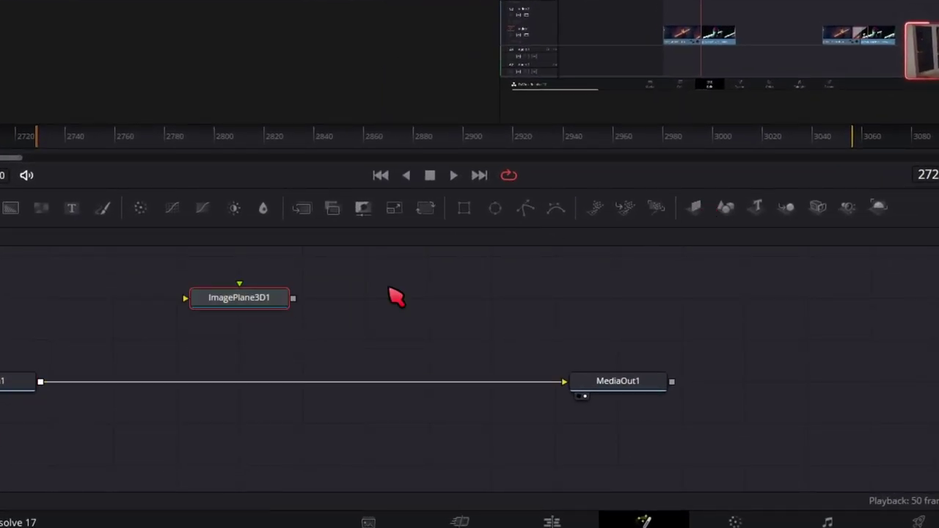
# - Add a Merge3D, a Camera3D linked into it, and a Renderer3D after Merge3D1
pyautogui.click(784, 208)
pyautogui.moveTo(819, 213); pyautogui.dragTo(350, 281)
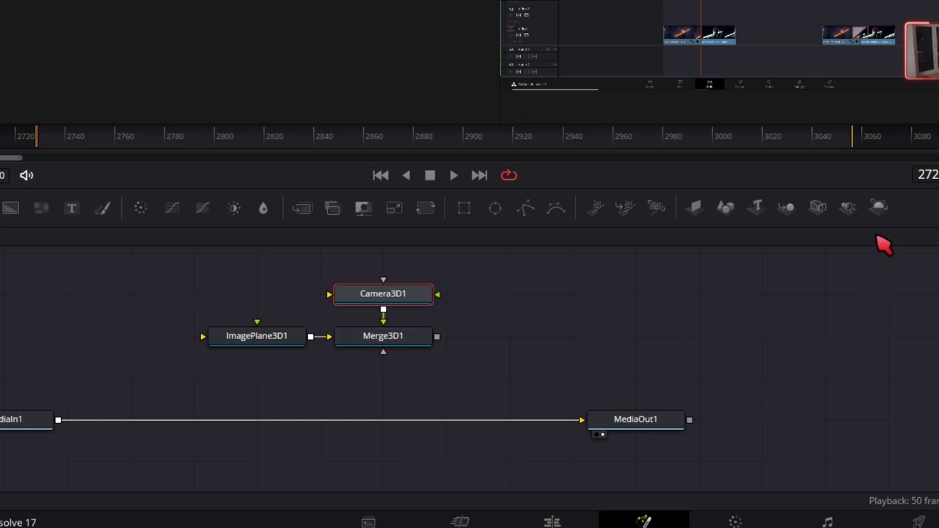
pyautogui.moveTo(883, 208); pyautogui.dragTo(539, 340)
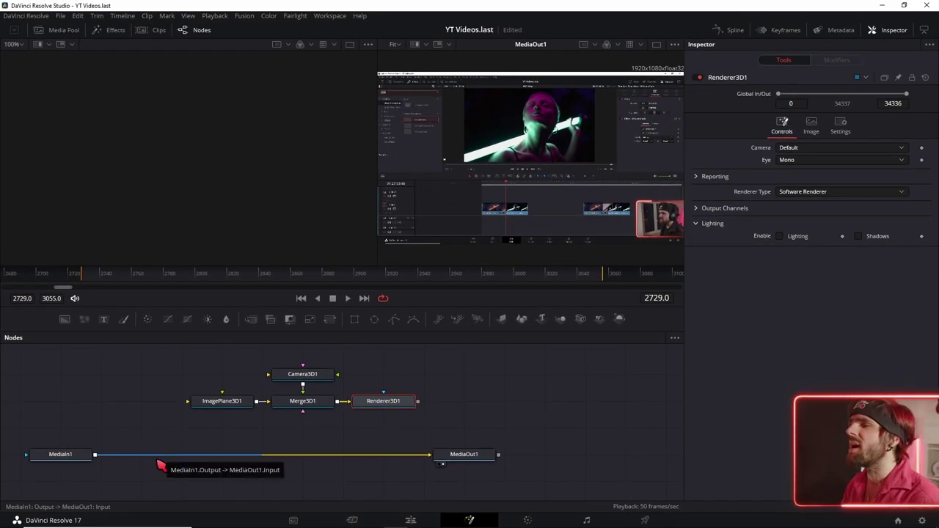
# - Route MediaIn1 into ImagePlane3D1 and show Merge3D1's 3D scene in the viewer
pyautogui.moveTo(137, 455); pyautogui.dragTo(356, 456)
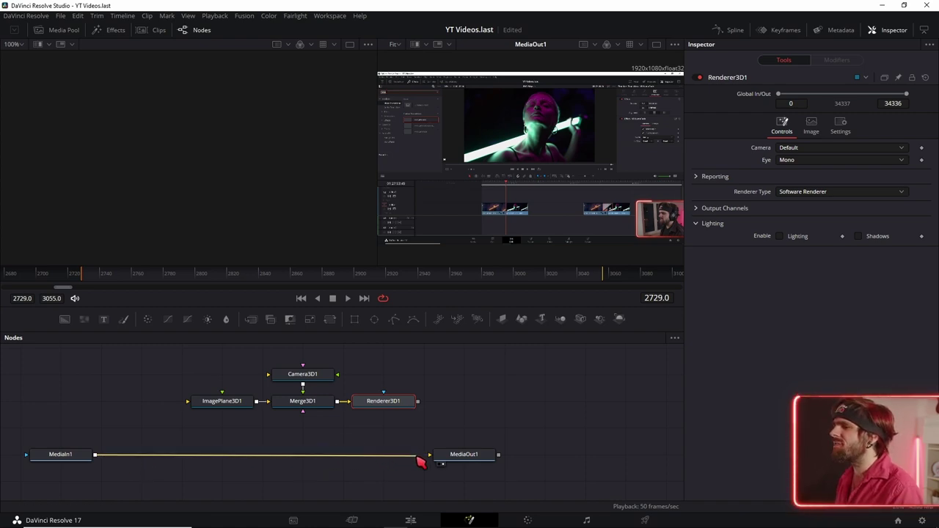
pyautogui.moveTo(197, 413); pyautogui.dragTo(189, 403)
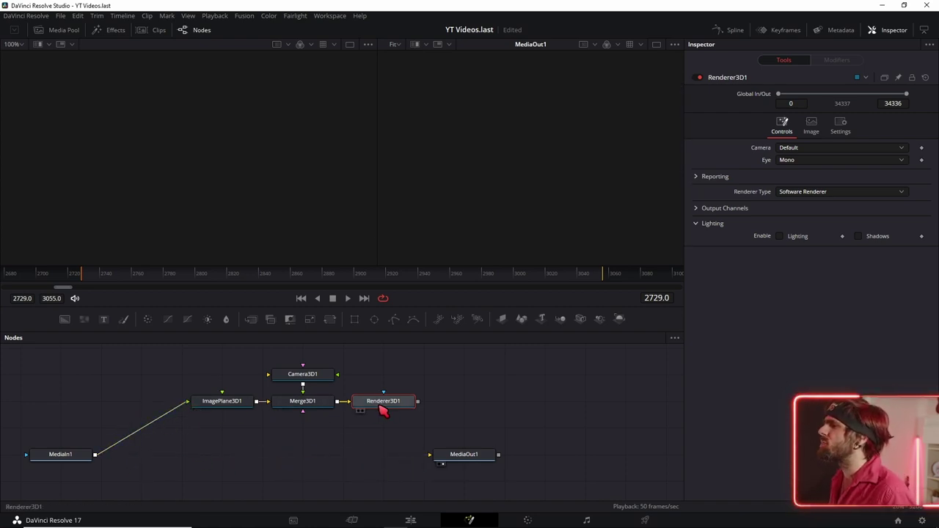
pyautogui.moveTo(302, 401); pyautogui.dragTo(571, 204)
# - Show Renderer3D1's output in the left viewer and orbit the 3D scene to the camera
pyautogui.moveTo(488, 184); pyautogui.dragTo(549, 185)
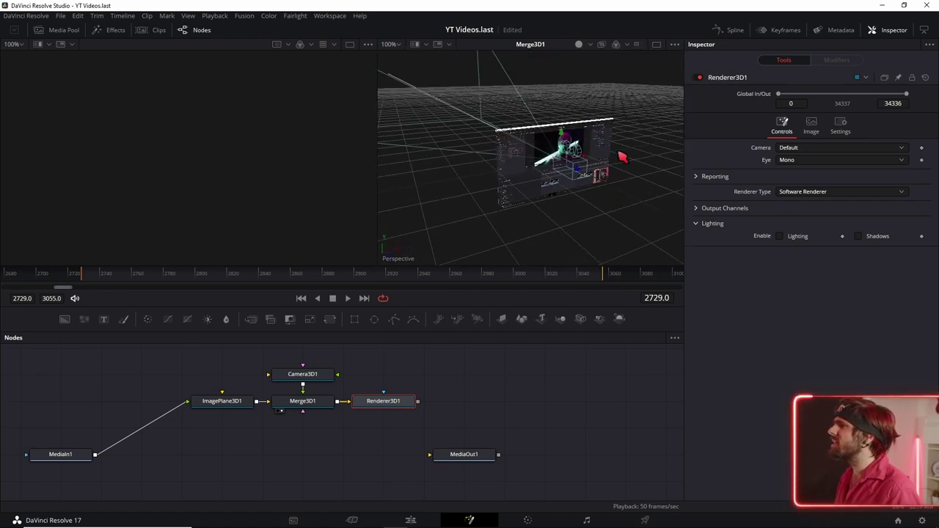
pyautogui.moveTo(392, 411); pyautogui.dragTo(141, 92)
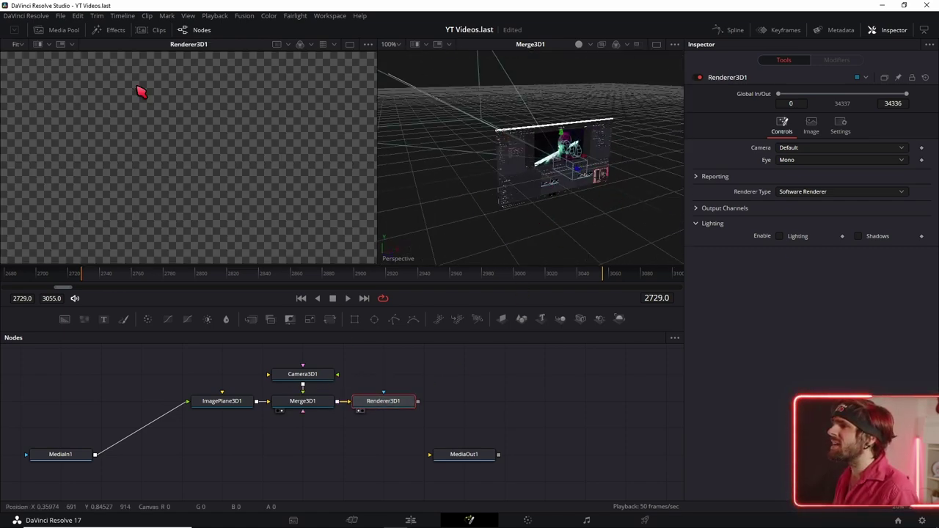
pyautogui.moveTo(549, 175)
pyautogui.mouseDown()
pyautogui.moveTo(452, 141)
pyautogui.moveTo(566, 192)
pyautogui.mouseUp()
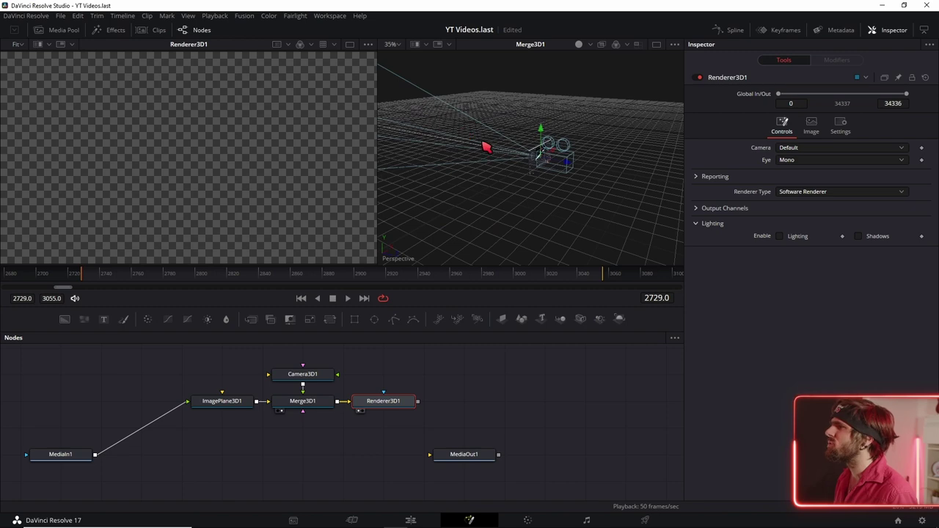
# - Select Camera3D1 and move it so it frames the image plane
pyautogui.click(317, 377)
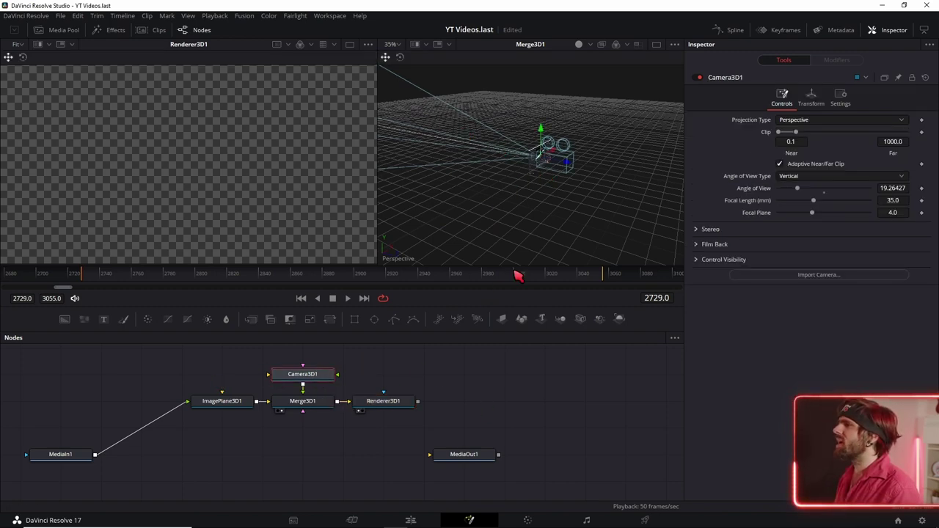
pyautogui.moveTo(570, 168); pyautogui.dragTo(659, 210)
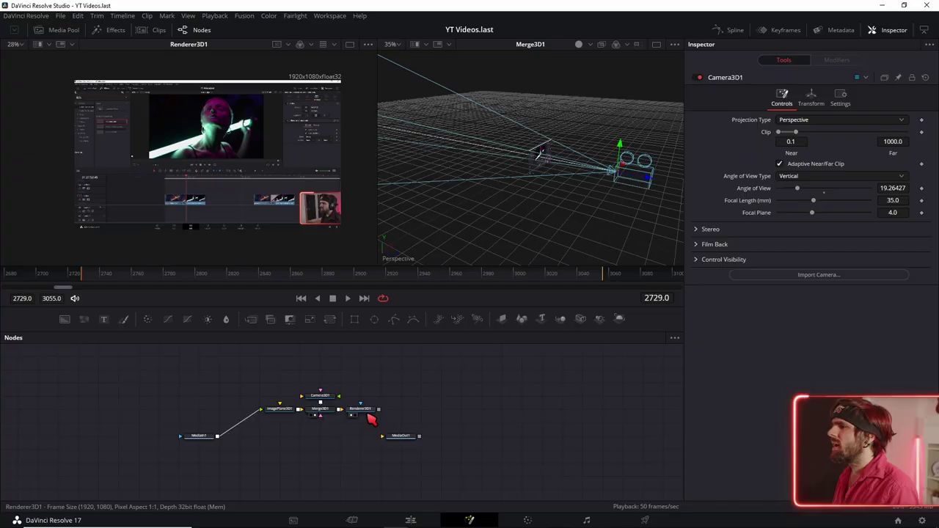
pyautogui.click(365, 410)
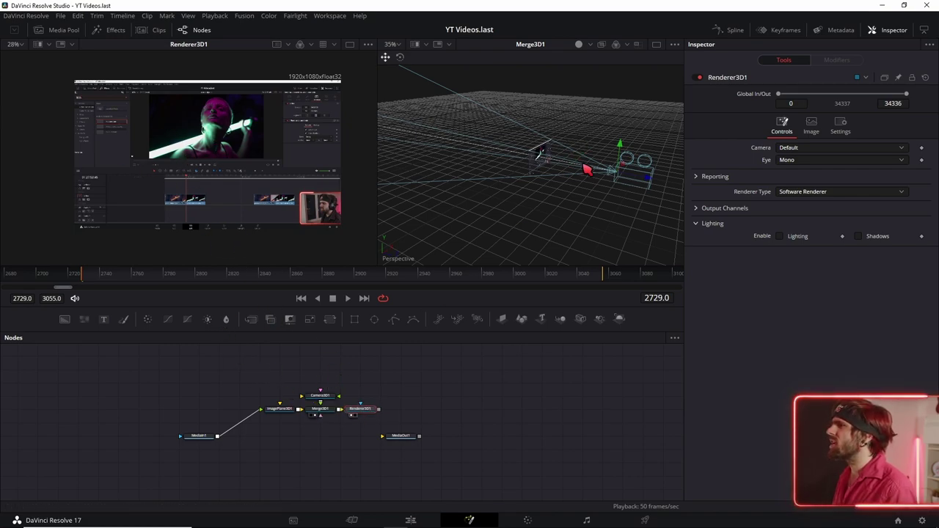
pyautogui.moveTo(587, 170); pyautogui.dragTo(551, 211)
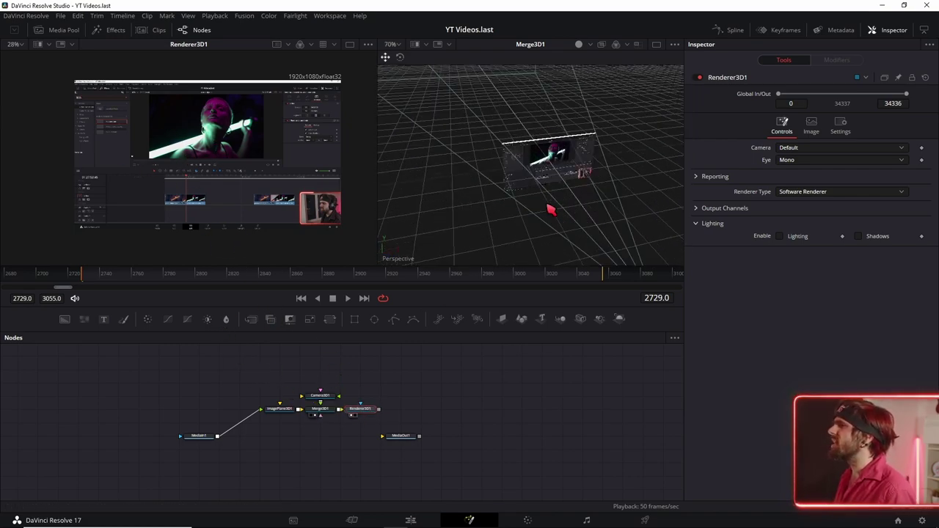
pyautogui.moveTo(551, 211); pyautogui.dragTo(555, 250)
pyautogui.click(607, 188)
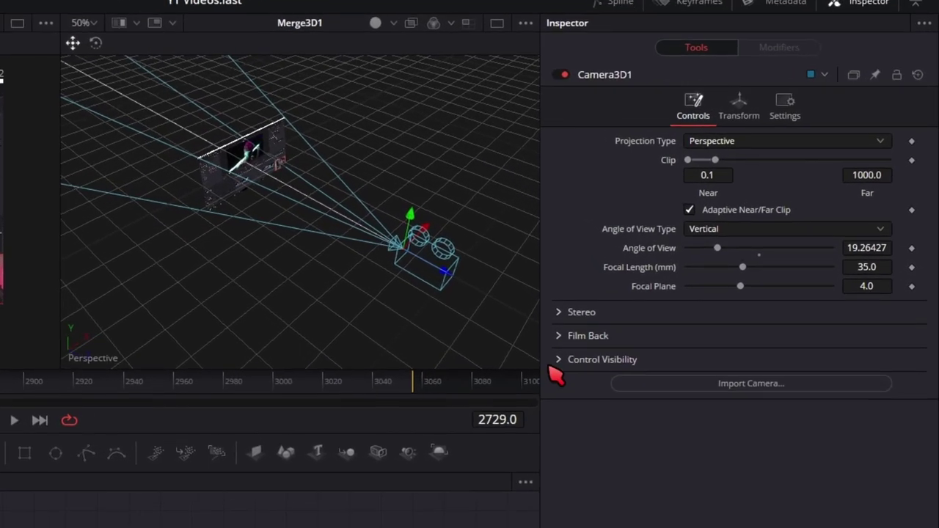
# - Enable the camera's Focal Plane display and set the focal plane to 1.651
pyautogui.click(560, 360)
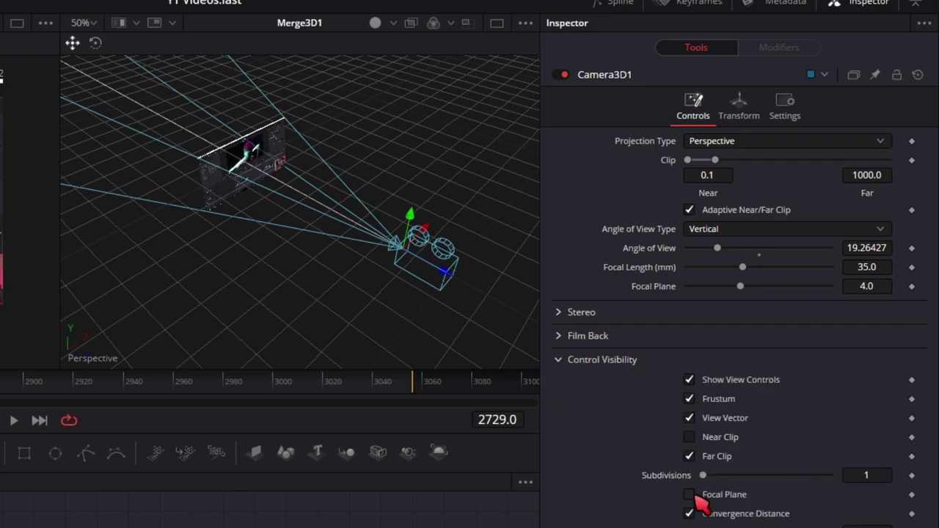
pyautogui.scroll(-3, 344, 306)
pyautogui.moveTo(344, 305); pyautogui.dragTo(181, 171)
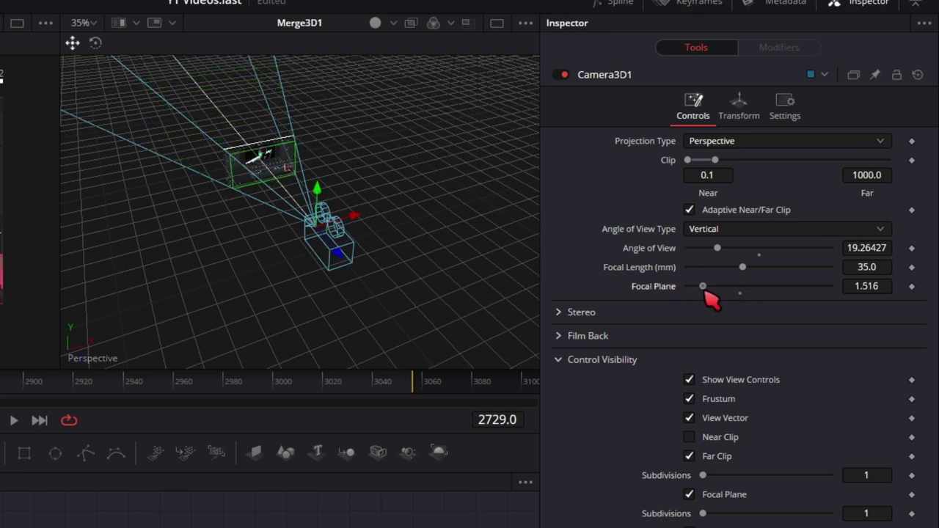
pyautogui.moveTo(258, 155); pyautogui.dragTo(394, 310)
pyautogui.scroll(3, 216, 253)
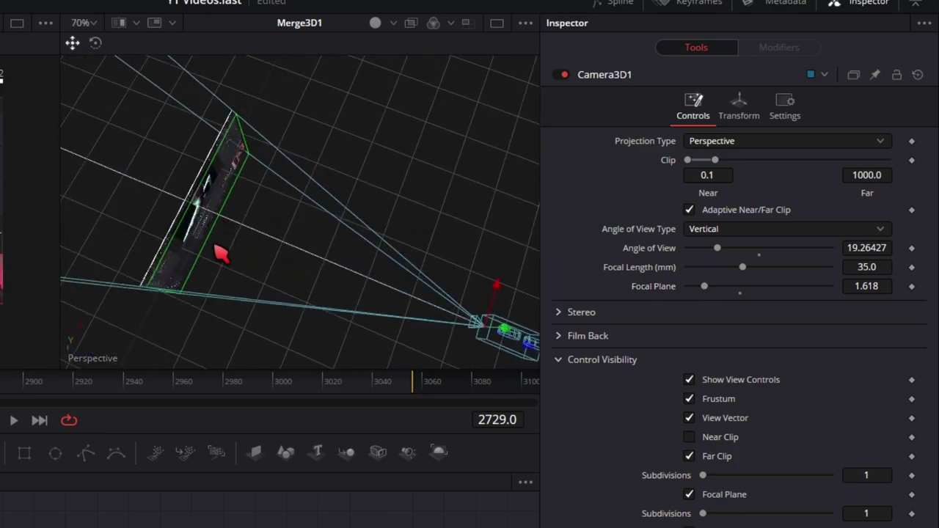
pyautogui.moveTo(215, 254); pyautogui.dragTo(375, 189)
pyautogui.scroll(2, 331, 233)
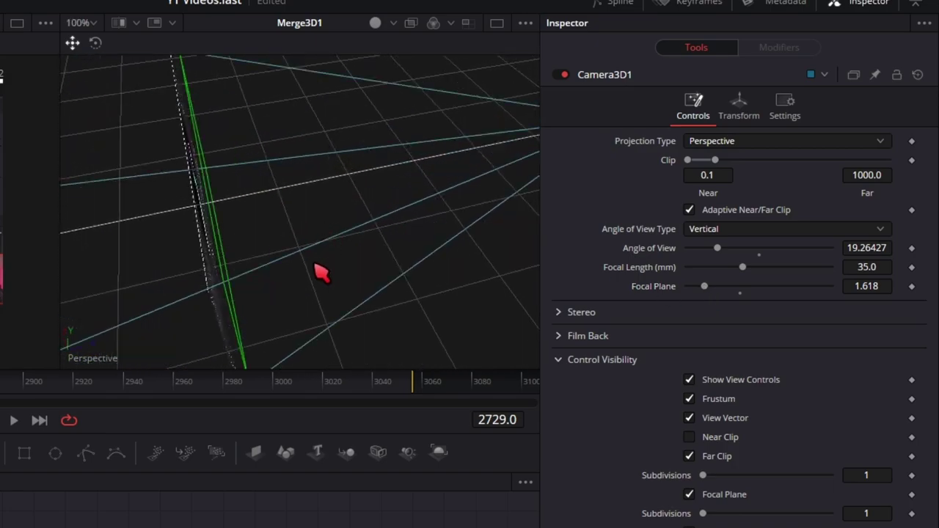
pyautogui.scroll(-3, 323, 271)
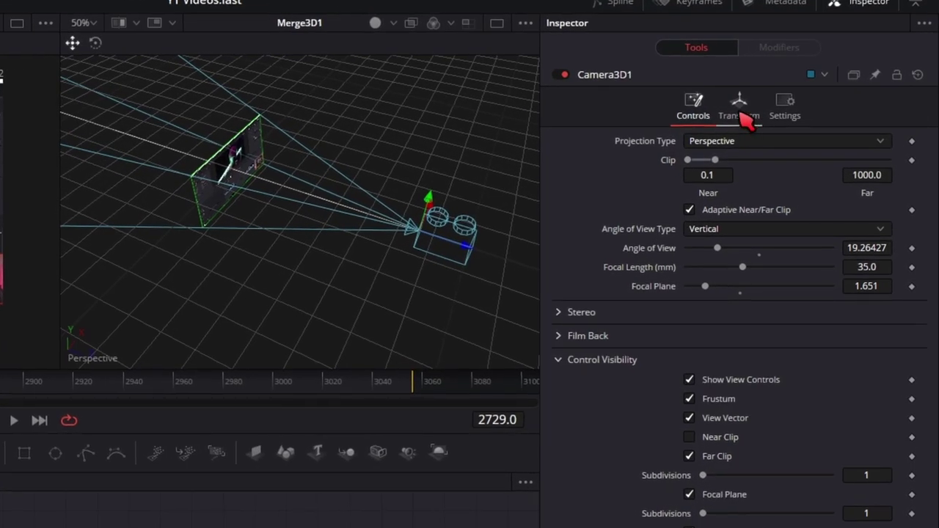
# - Turn on Use Target in Camera3D1's Transform settings
pyautogui.click(742, 116)
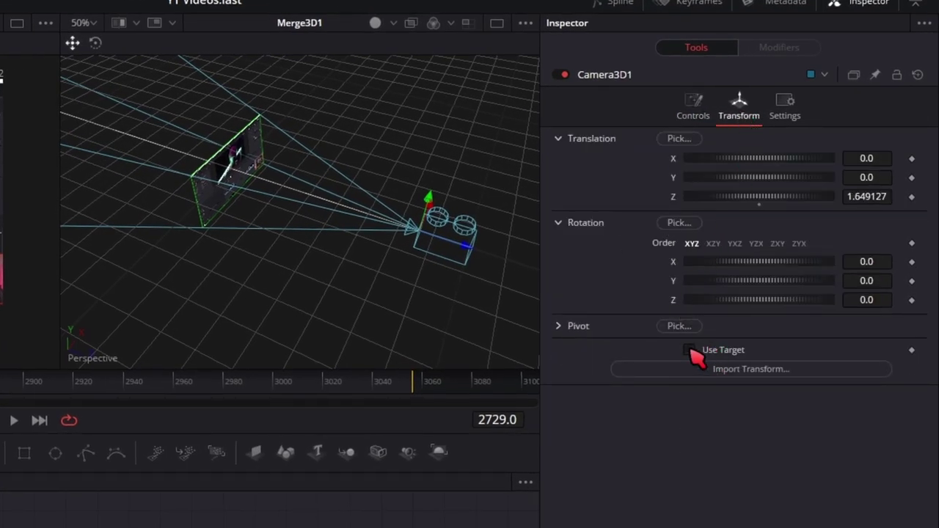
pyautogui.click(690, 351)
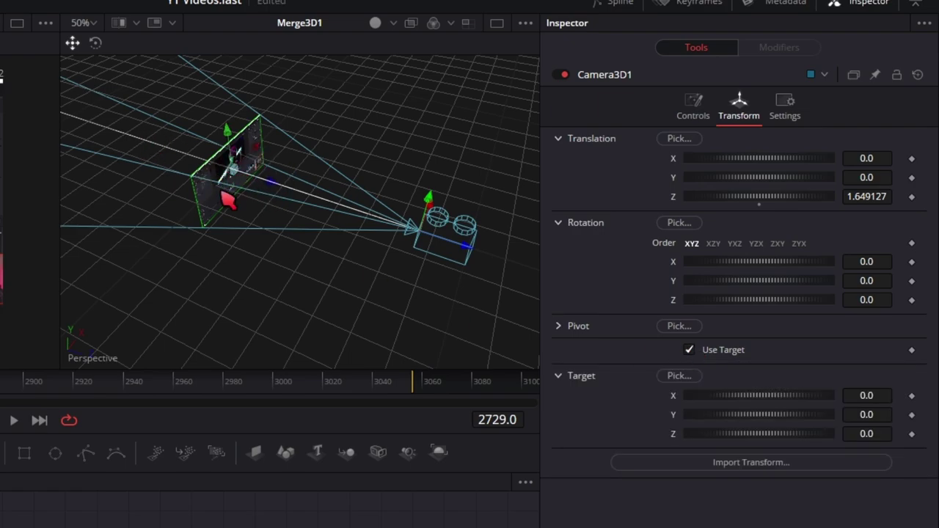
pyautogui.moveTo(271, 204)
pyautogui.mouseDown()
pyautogui.moveTo(300, 216)
pyautogui.moveTo(157, 169)
pyautogui.mouseUp()
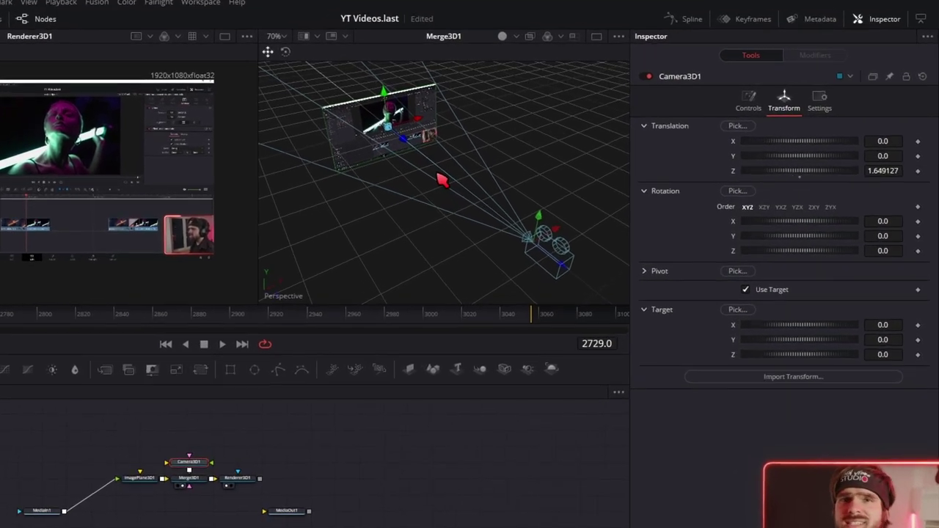
# - Keyframe the camera's Translation X/Y/Z and Target X/Y at frame 2729
pyautogui.click(912, 159)
pyautogui.click(912, 197)
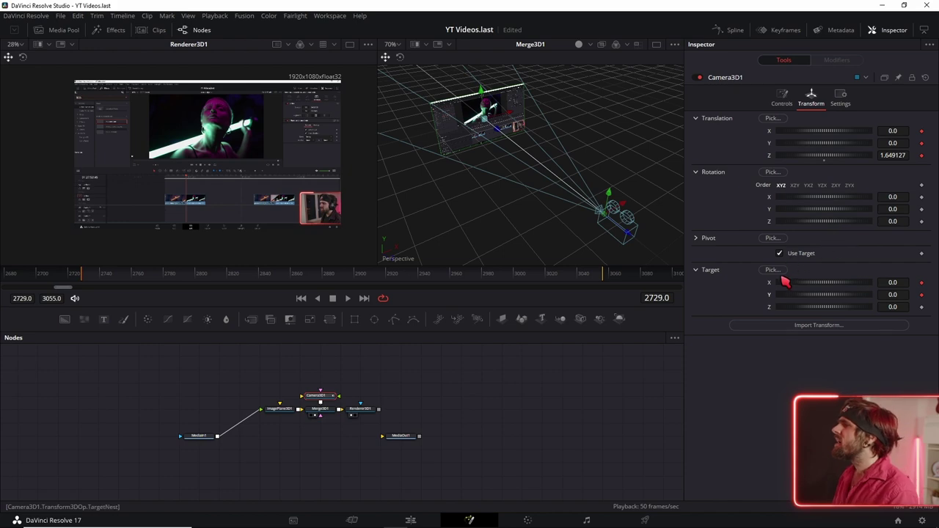
pyautogui.moveTo(440, 121)
pyautogui.mouseDown()
pyautogui.moveTo(515, 174)
pyautogui.moveTo(458, 174)
pyautogui.mouseUp()
pyautogui.moveTo(514, 155); pyautogui.dragTo(416, 140)
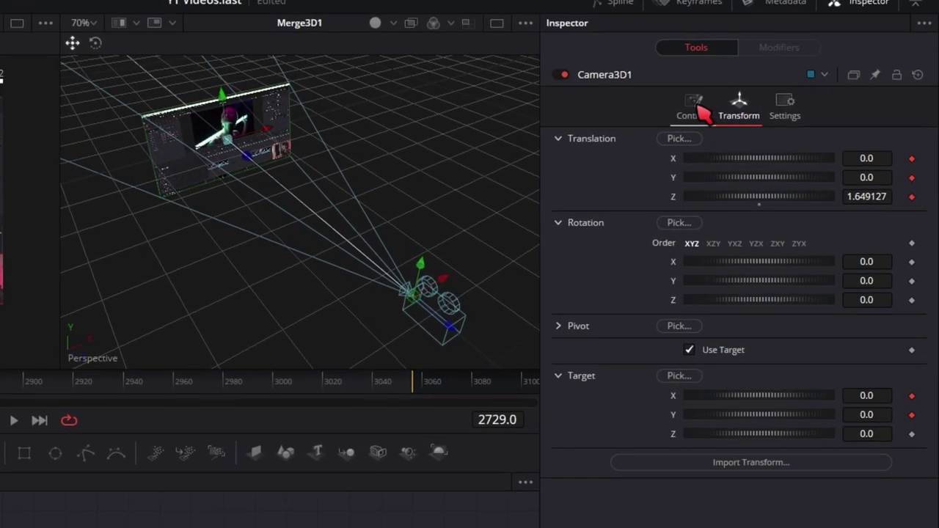
# - At frame 2752, move Camera3D1 to a new angled view of the image plane
pyautogui.click(693, 110)
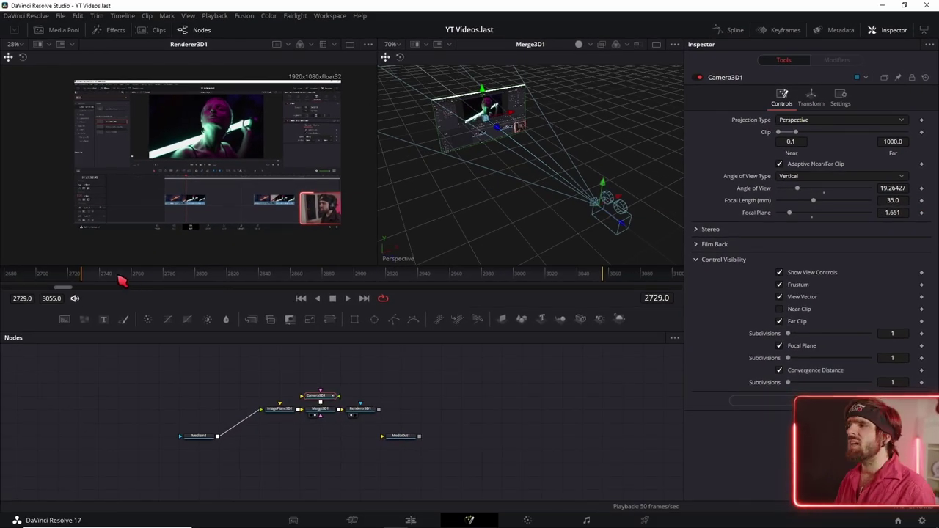
pyautogui.moveTo(95, 275); pyautogui.dragTo(121, 279)
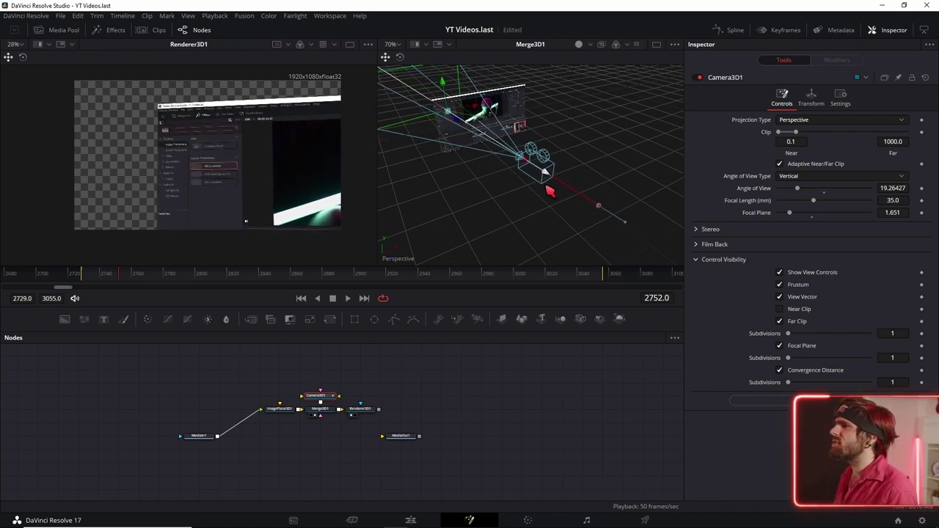
pyautogui.moveTo(549, 192); pyautogui.dragTo(507, 185)
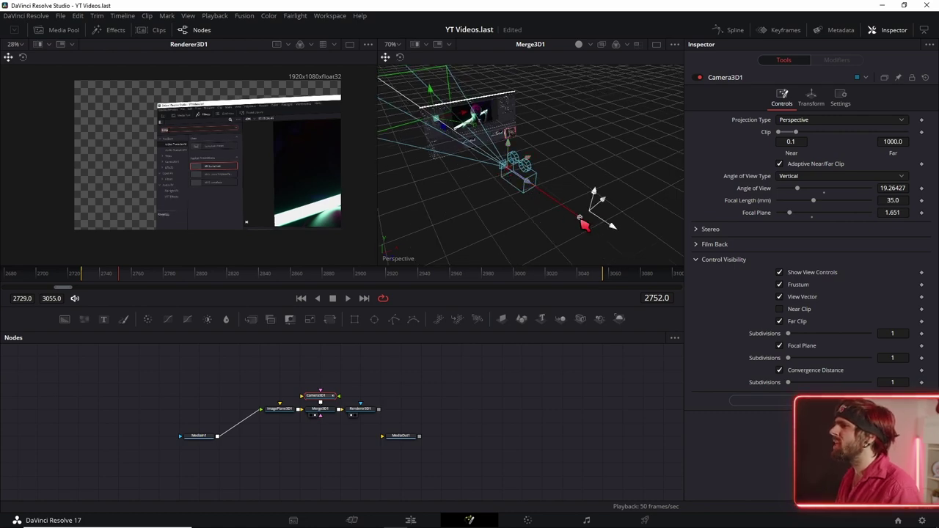
pyautogui.moveTo(612, 200); pyautogui.dragTo(558, 193)
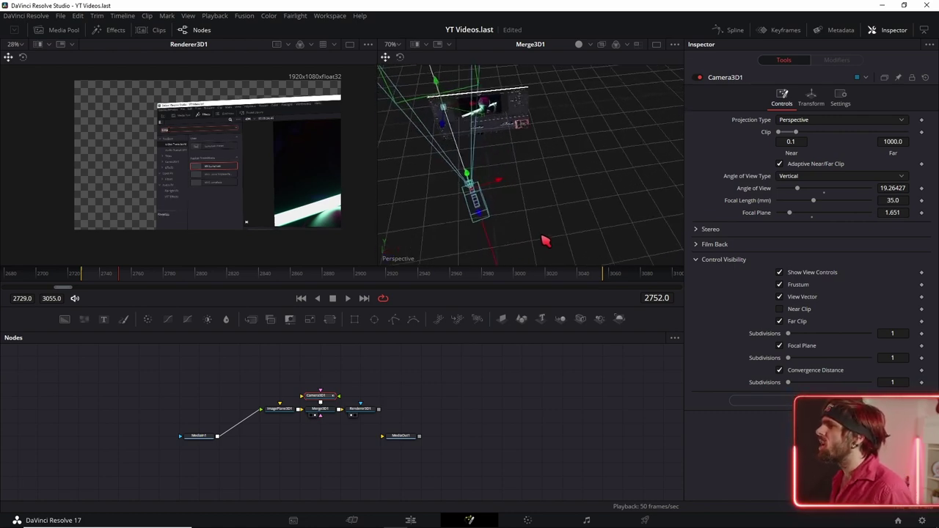
# - Pull the camera's focal plane in to 0.869
pyautogui.scroll(-2, 543, 201)
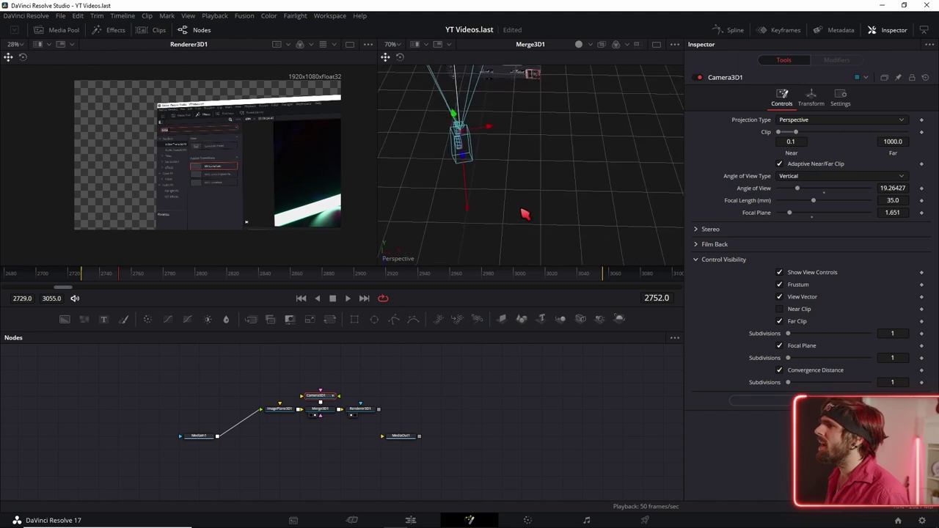
pyautogui.moveTo(487, 149); pyautogui.dragTo(519, 182)
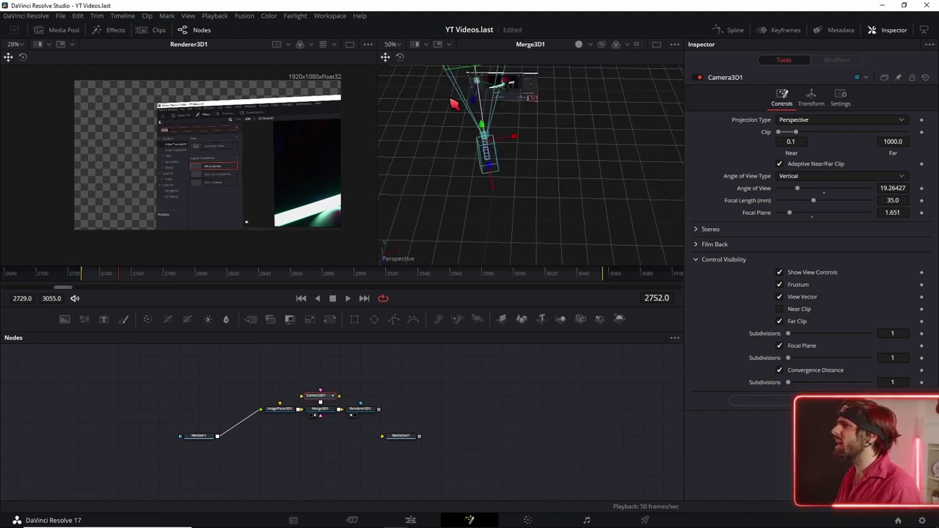
pyautogui.moveTo(453, 102); pyautogui.dragTo(511, 154)
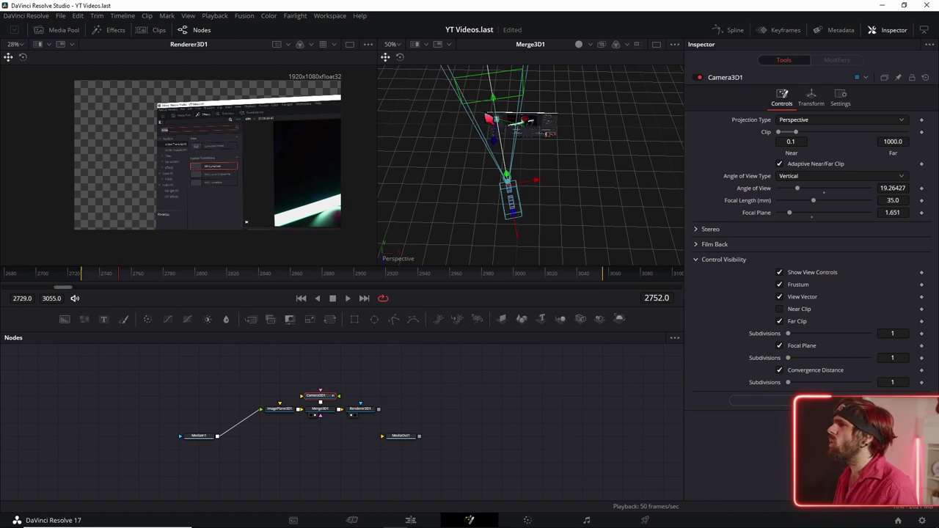
pyautogui.moveTo(521, 122); pyautogui.dragTo(530, 126)
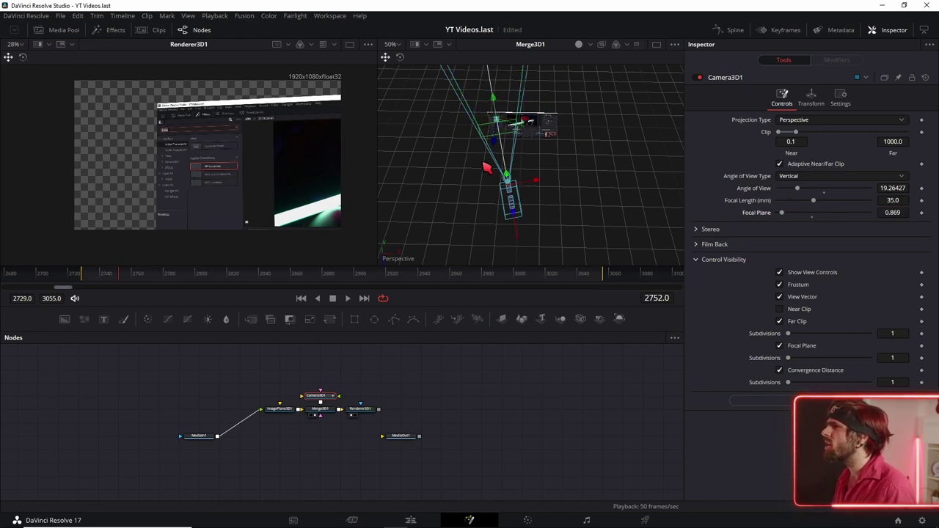
# - Switch the Merge3D1 3D viewer to Top view
pyautogui.rightClick(397, 259)
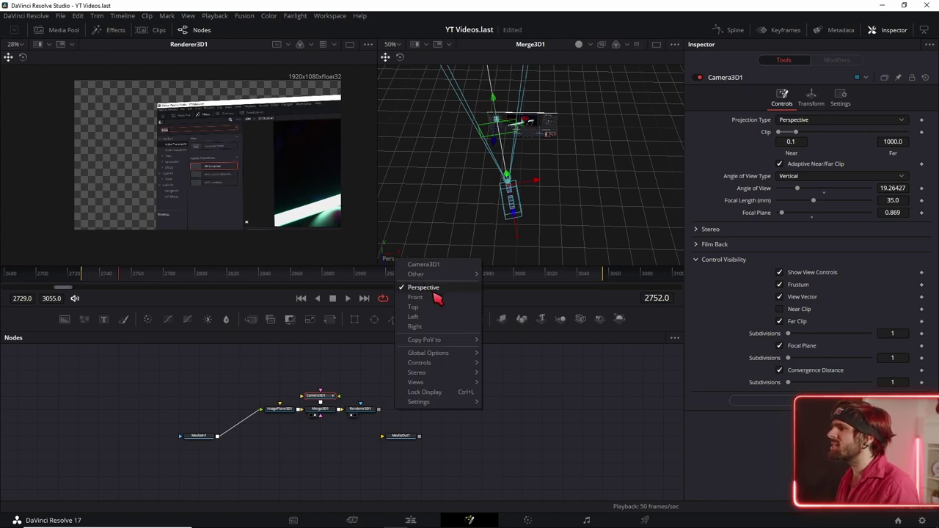
pyautogui.click(388, 259)
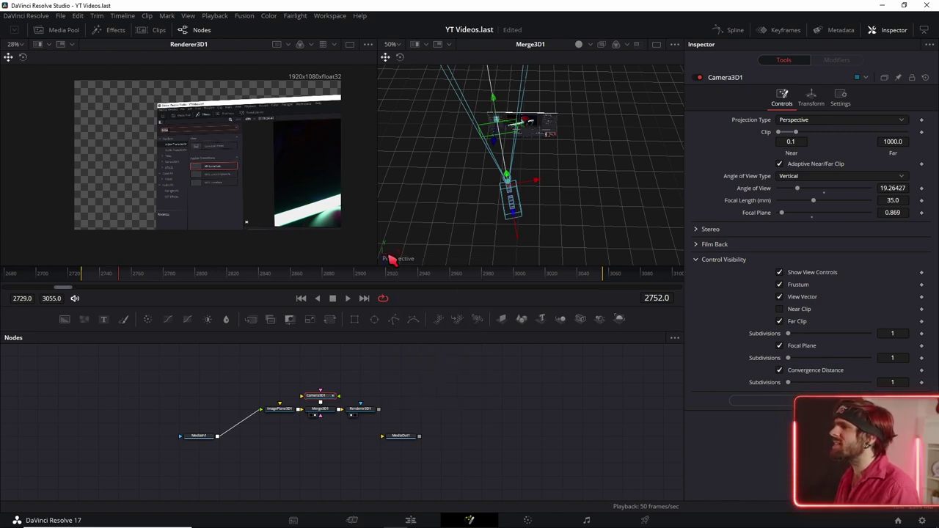
pyautogui.rightClick(388, 258)
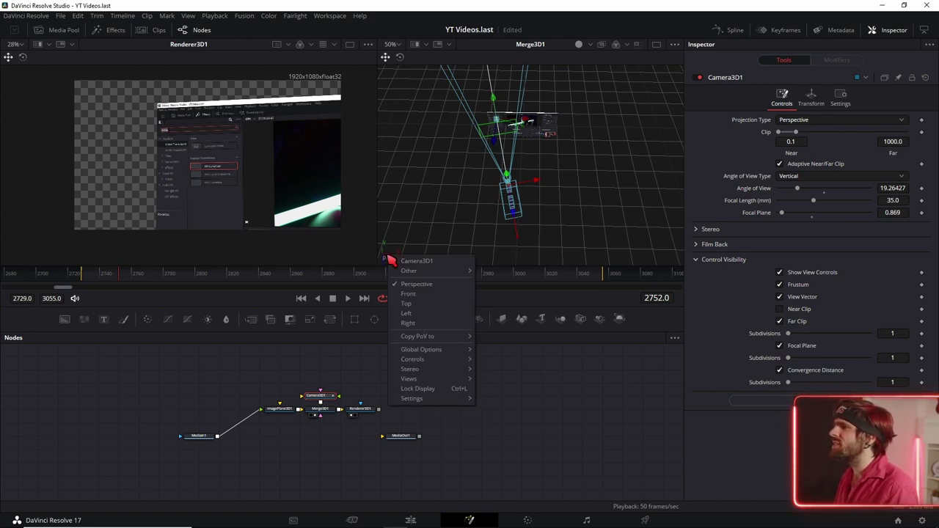
pyautogui.click(406, 301)
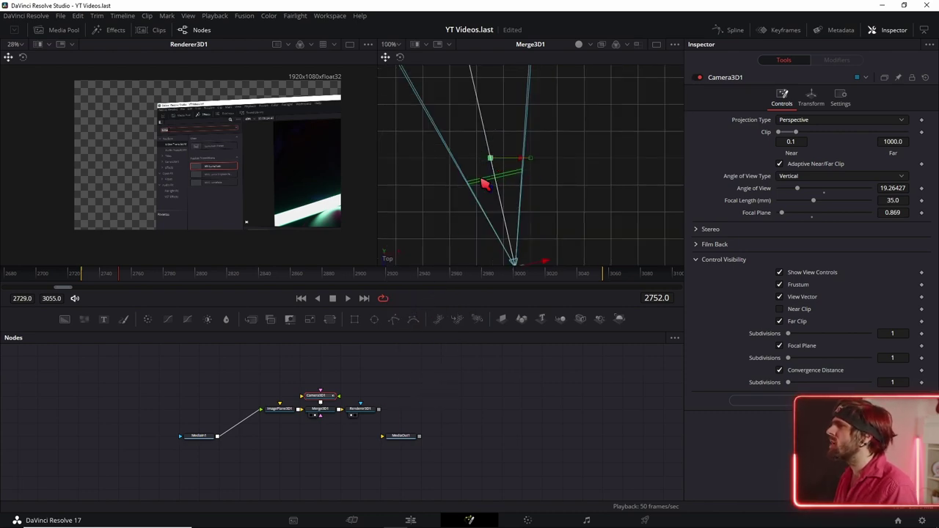
# - Push the focal plane out to 1.038 and scrub forward through the camera move
pyautogui.moveTo(880, 214); pyautogui.dragTo(896, 212)
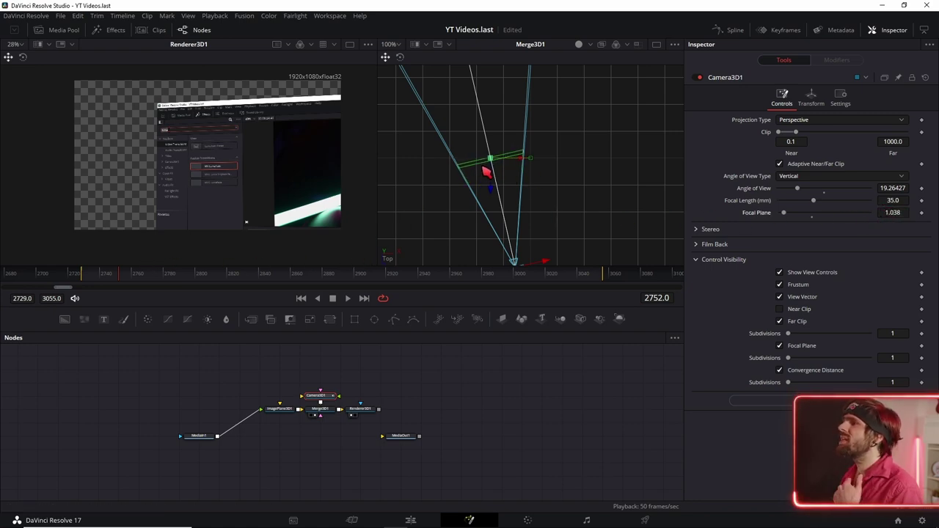
pyautogui.click(130, 277)
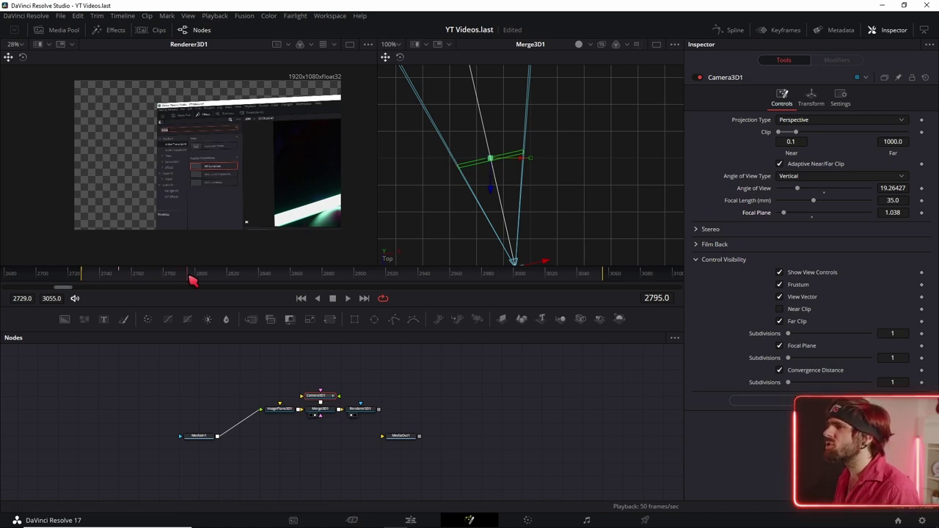
pyautogui.moveTo(192, 279); pyautogui.dragTo(233, 281)
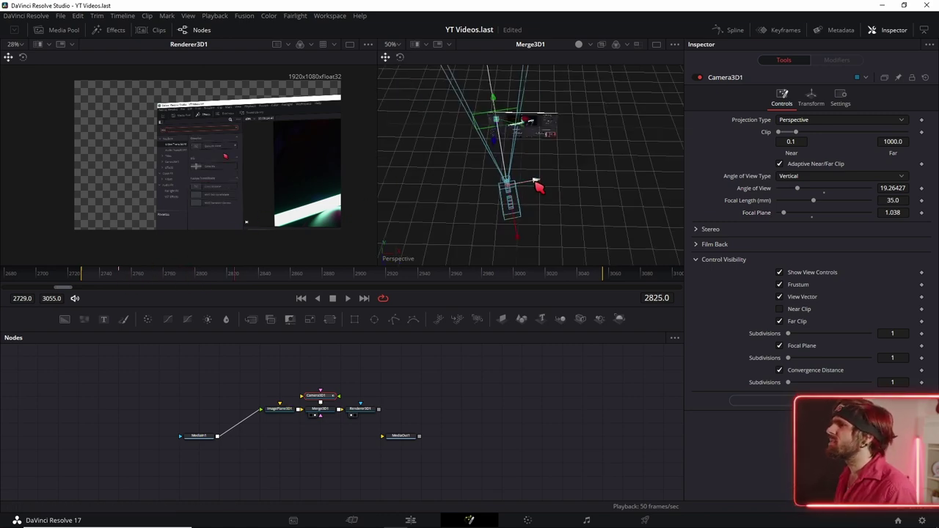
# - Scrub to frame 2825, then replay the camera move from around frames 2772 and 2730 to check the focus
pyautogui.moveTo(499, 199)
pyautogui.mouseDown()
pyautogui.moveTo(461, 181)
pyautogui.moveTo(447, 264)
pyautogui.mouseUp()
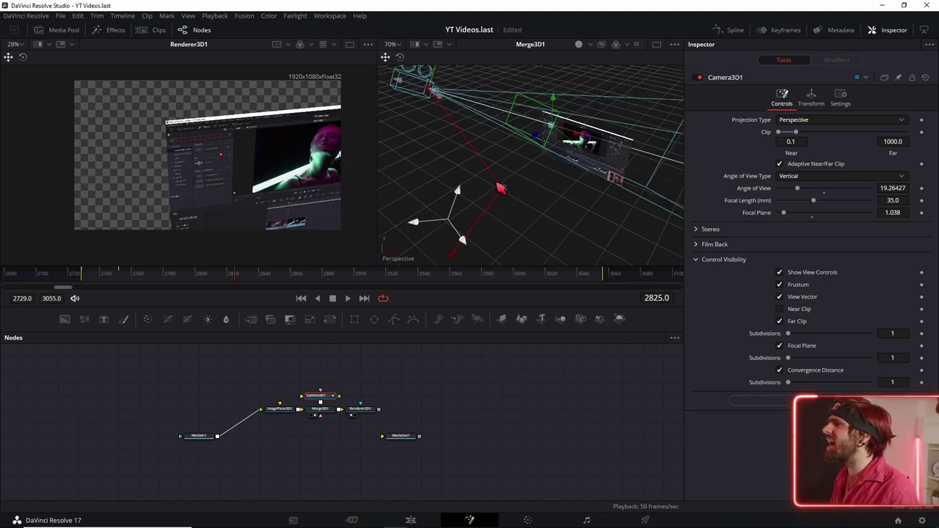
pyautogui.click(157, 270)
pyautogui.click(348, 298)
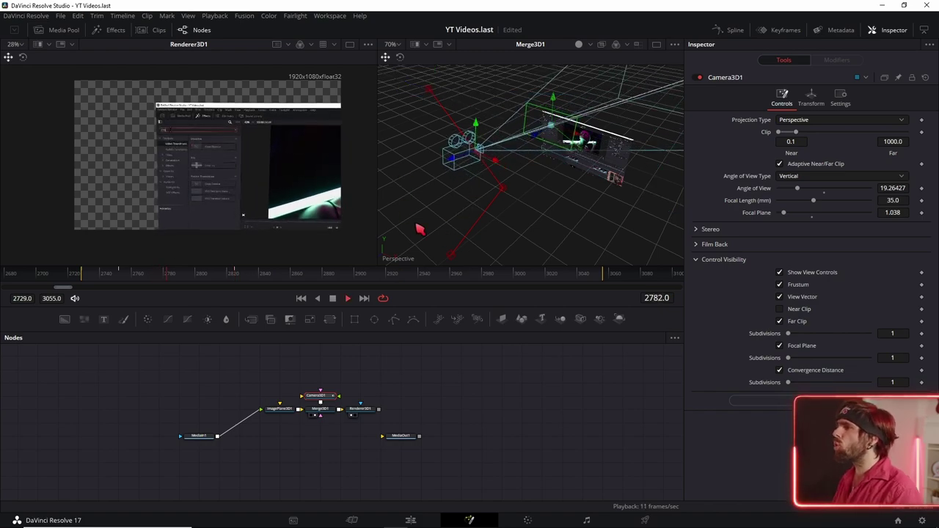
pyautogui.scroll(-2, 462, 220)
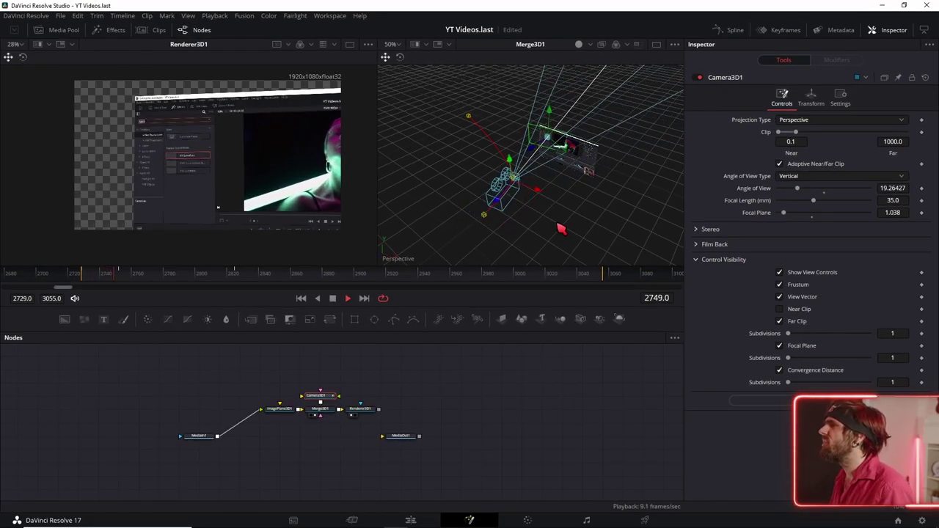
pyautogui.click(92, 273)
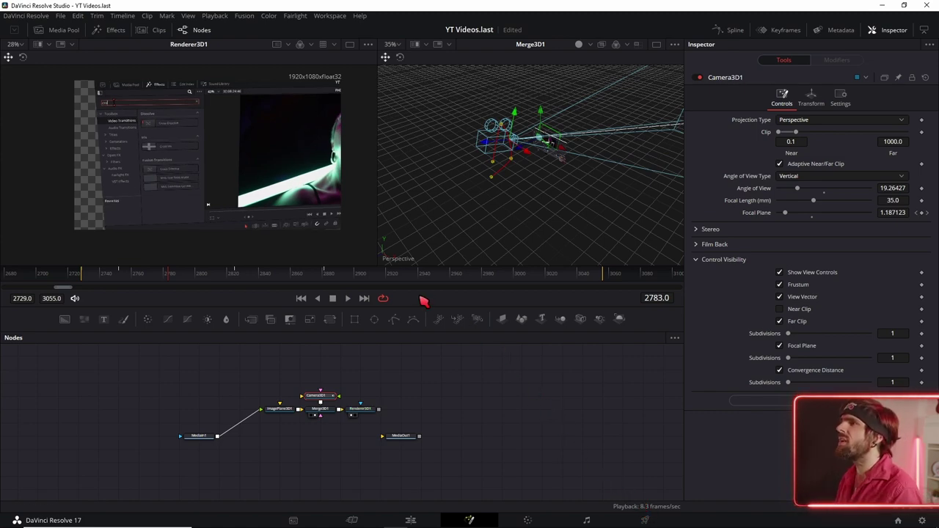
# - Change the Playback menu's Timeline Proxy Mode to Quarter Resolution
pyautogui.click(218, 16)
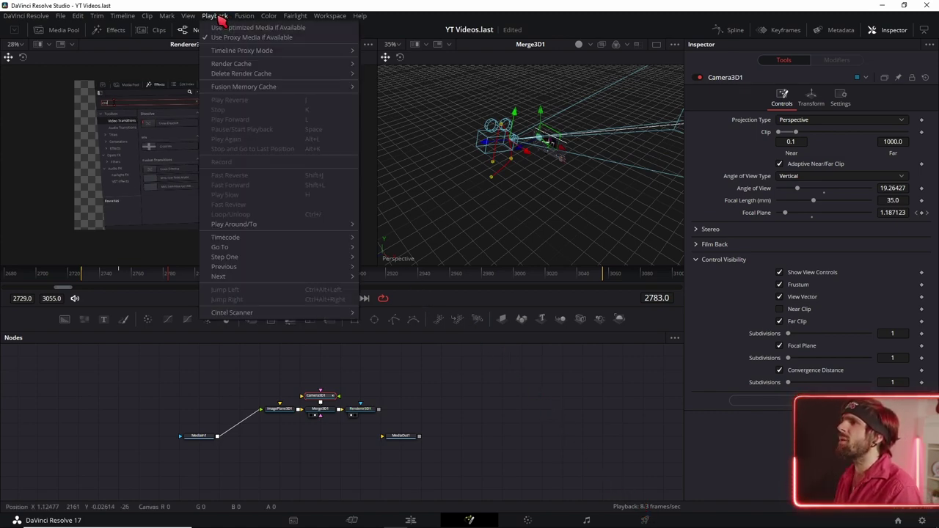
pyautogui.moveTo(242, 51)
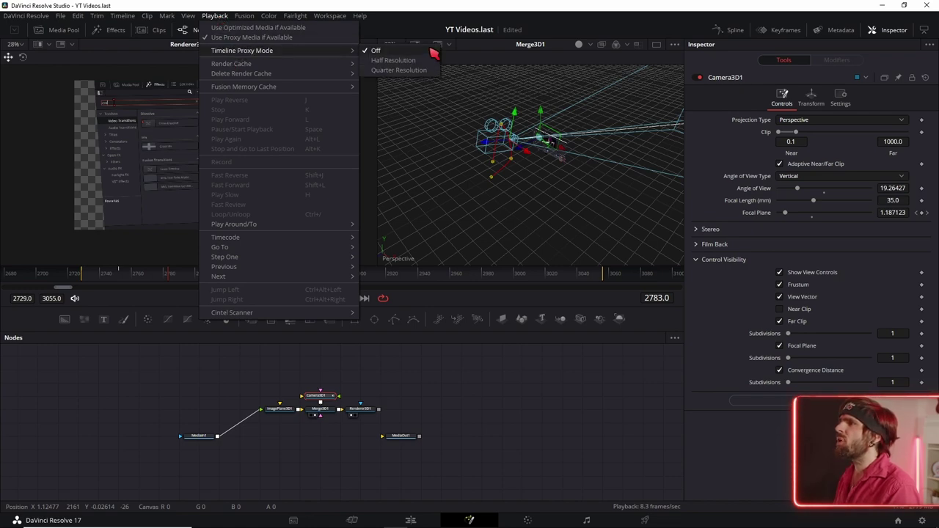
pyautogui.click(415, 71)
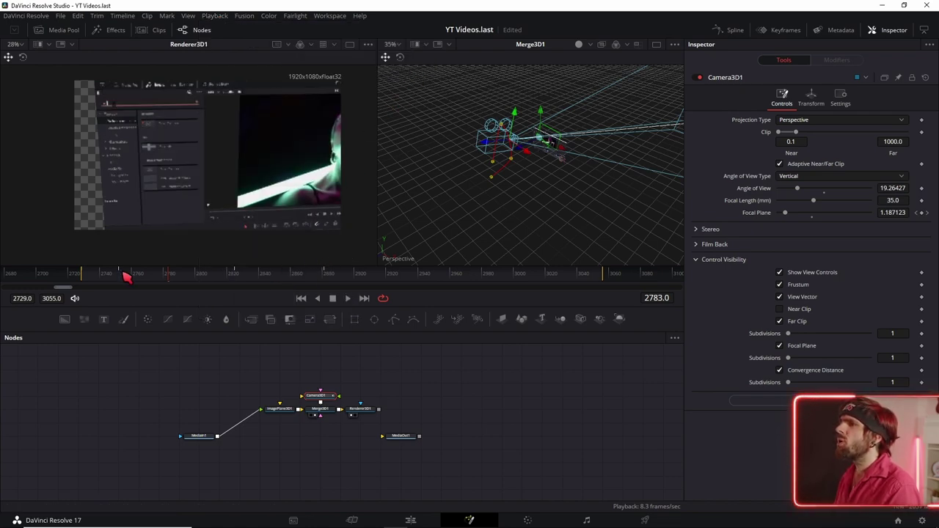
# - Replay the camera move from around frame 2732, rewinding once, stopping near frame 2902
pyautogui.click(91, 277)
pyautogui.press('space')
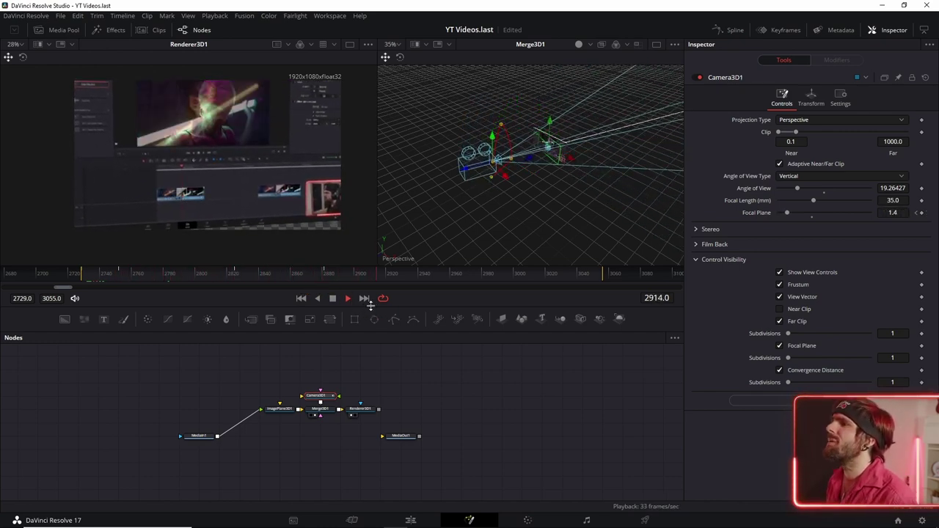
pyautogui.click(330, 294)
pyautogui.moveTo(212, 279); pyautogui.dragTo(94, 283)
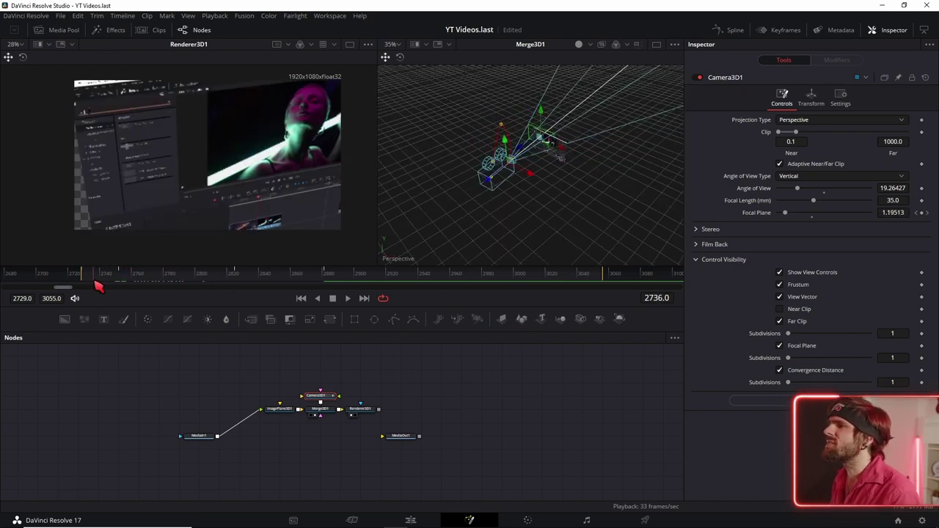
pyautogui.press('space')
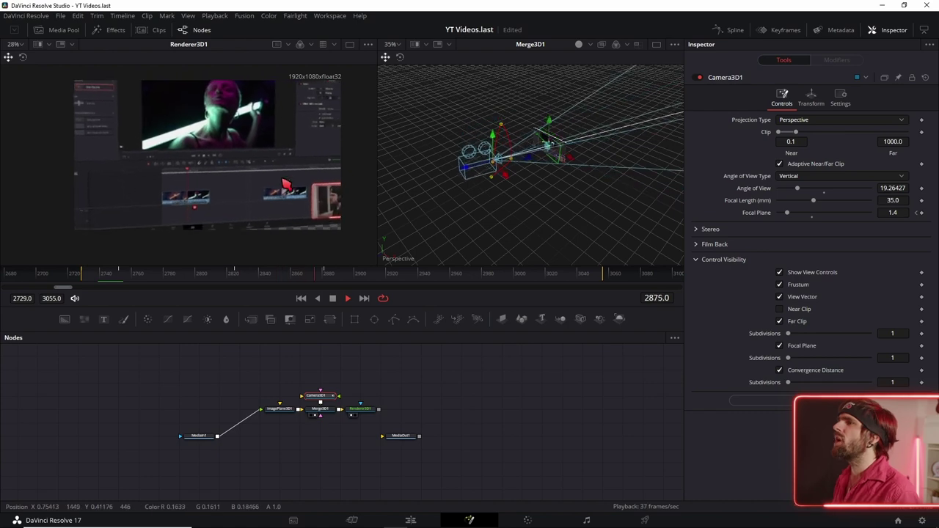
pyautogui.press('space')
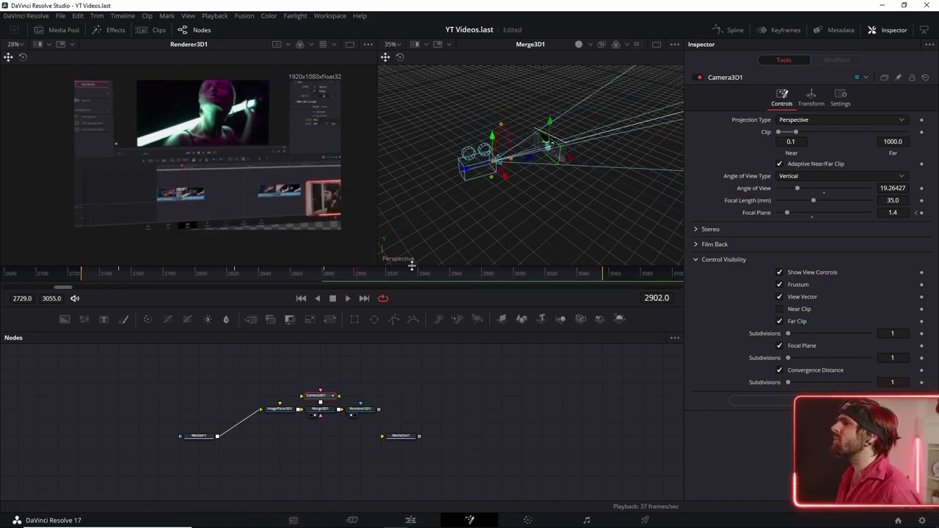
# - Show Camera3D1's curves in the Spline editor, fitted, with only the X/Y Target Position and Focal Plane curves visible
pyautogui.click(733, 30)
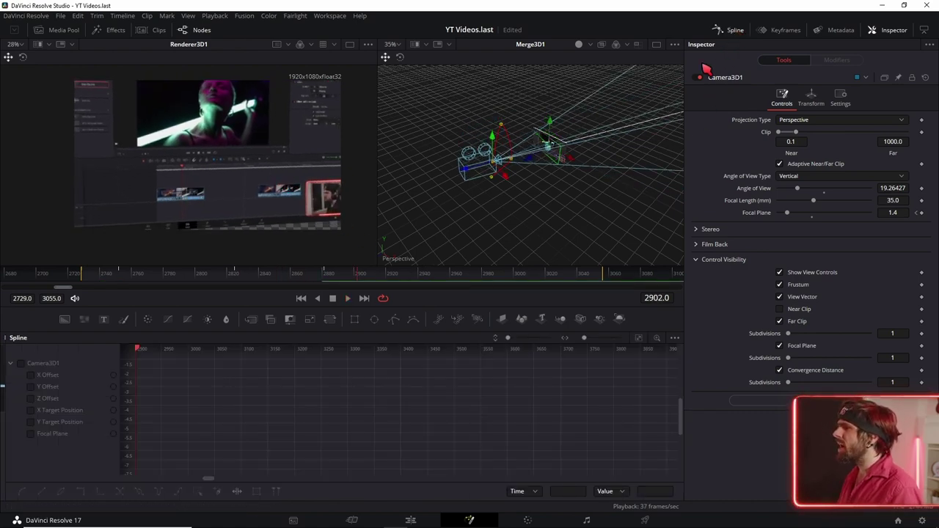
pyautogui.click(22, 365)
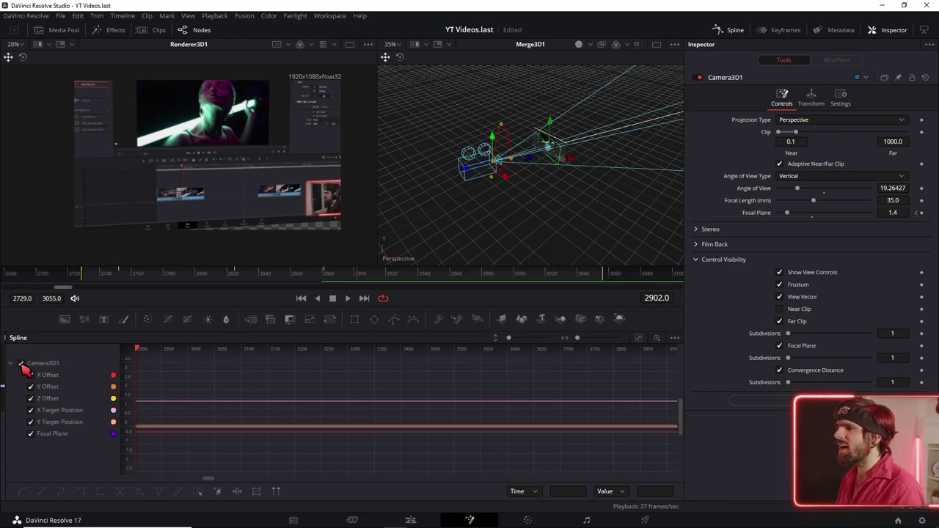
pyautogui.click(639, 339)
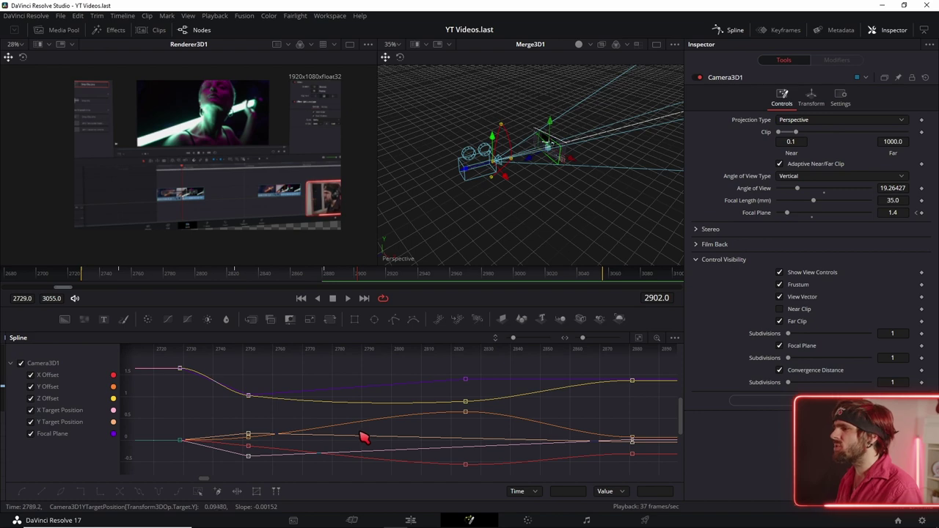
pyautogui.click(461, 396)
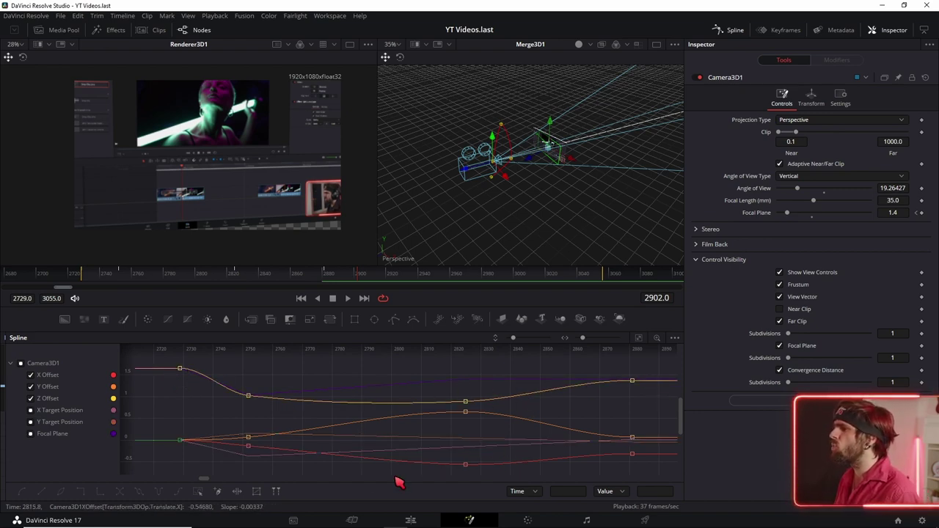
pyautogui.click(30, 433)
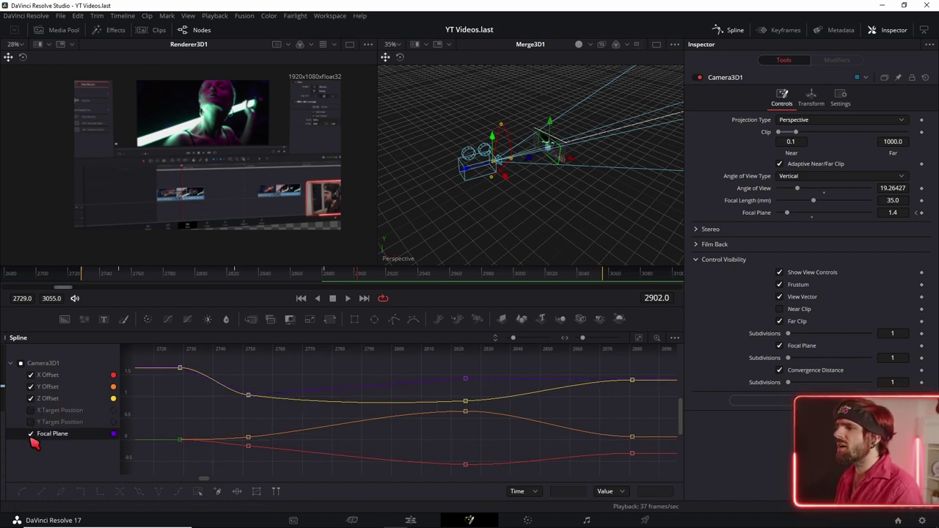
pyautogui.click(30, 375)
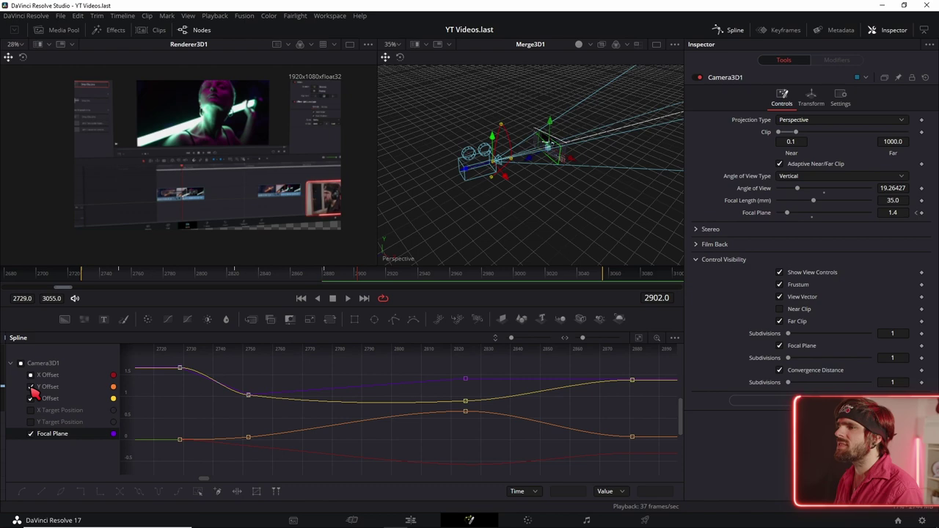
pyautogui.click(30, 386)
pyautogui.click(31, 398)
pyautogui.click(30, 422)
pyautogui.click(30, 410)
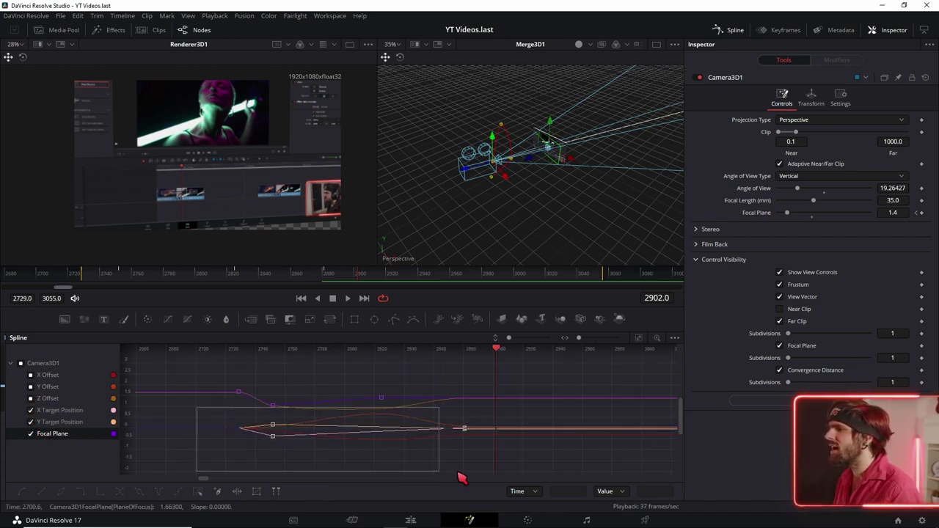
# - Flatten the tangents of the visible keyframes, then replay the smoothed move from near its start
pyautogui.moveTo(209, 420); pyautogui.dragTo(461, 477)
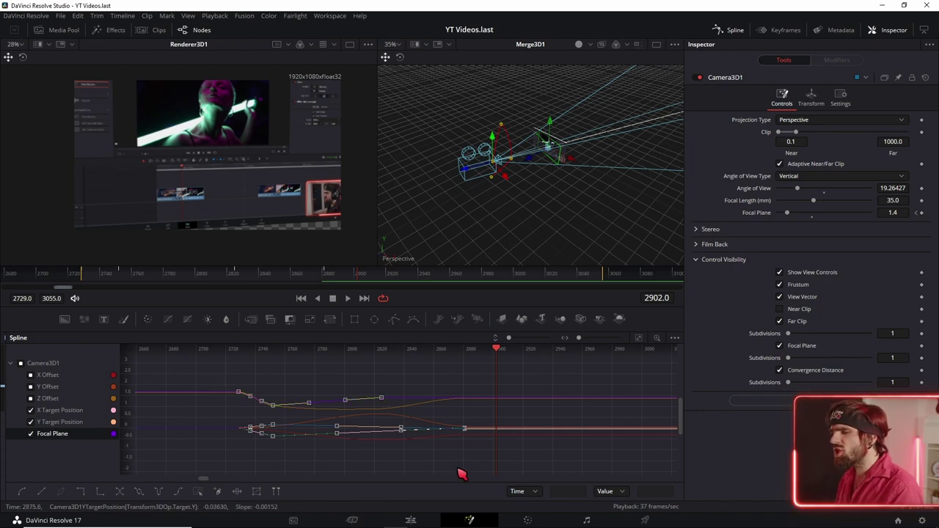
pyautogui.hotkey('shift', 's')
pyautogui.click(94, 276)
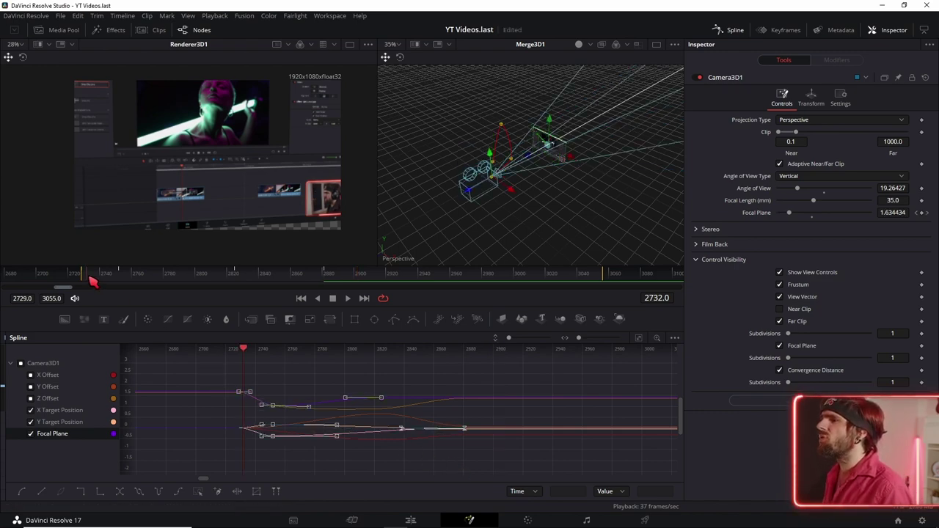
pyautogui.press('space')
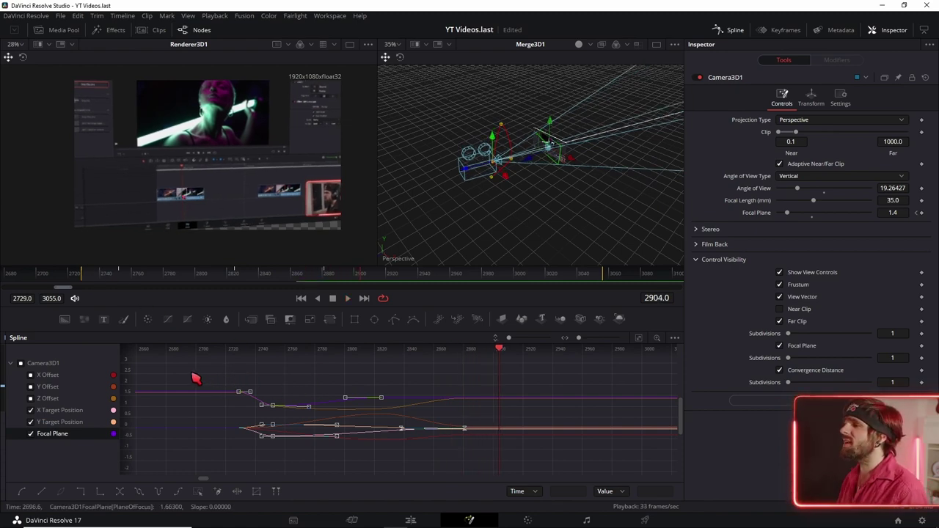
# - Select all Camera3D1 keyframes and apply In-out Cubic easing with In 0.6 and Out 0.4
pyautogui.moveTo(196, 378); pyautogui.dragTo(496, 483)
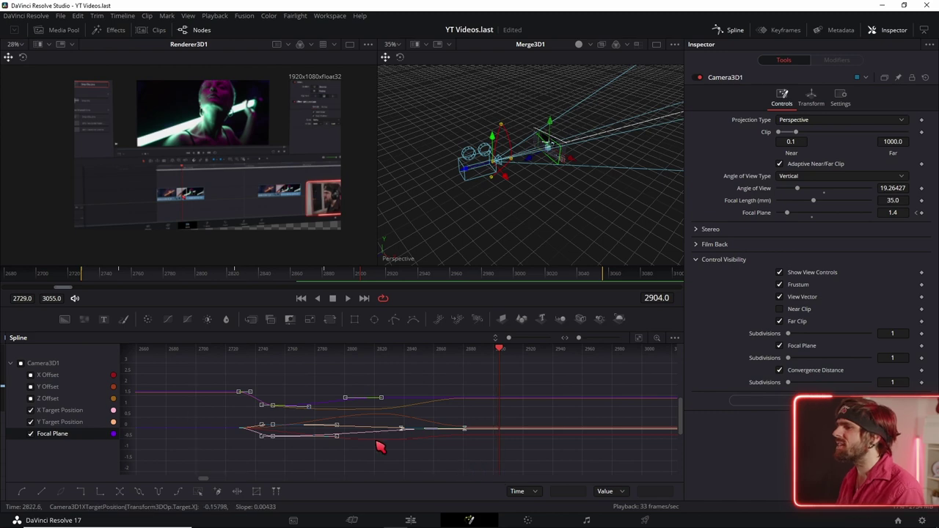
pyautogui.rightClick(337, 469)
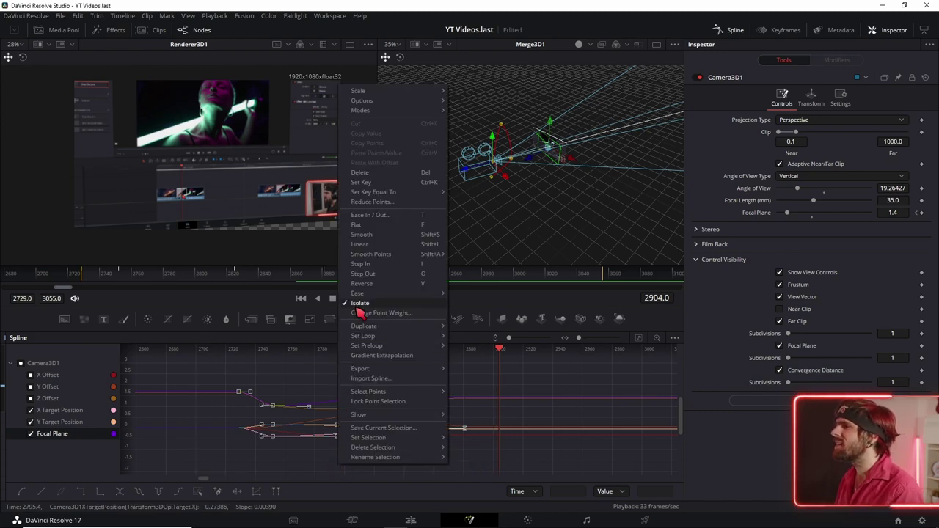
pyautogui.moveTo(402, 293)
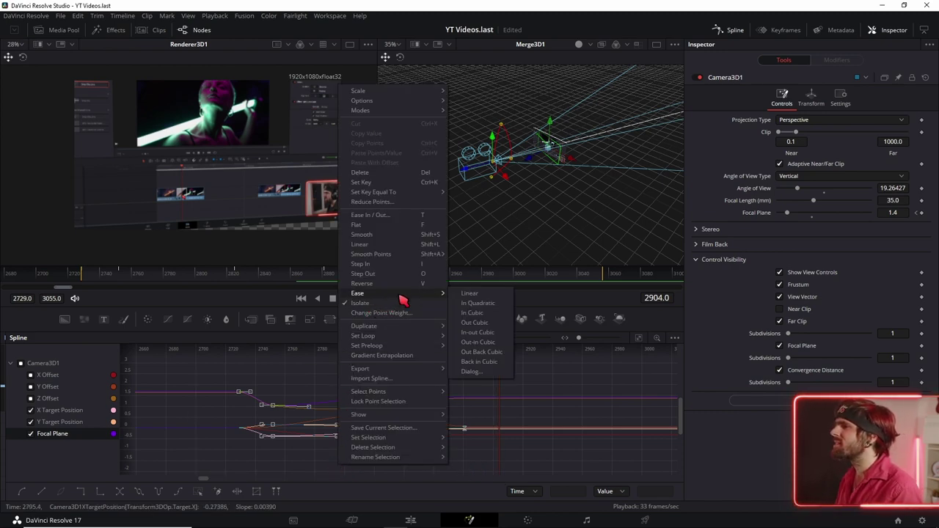
pyautogui.click(472, 372)
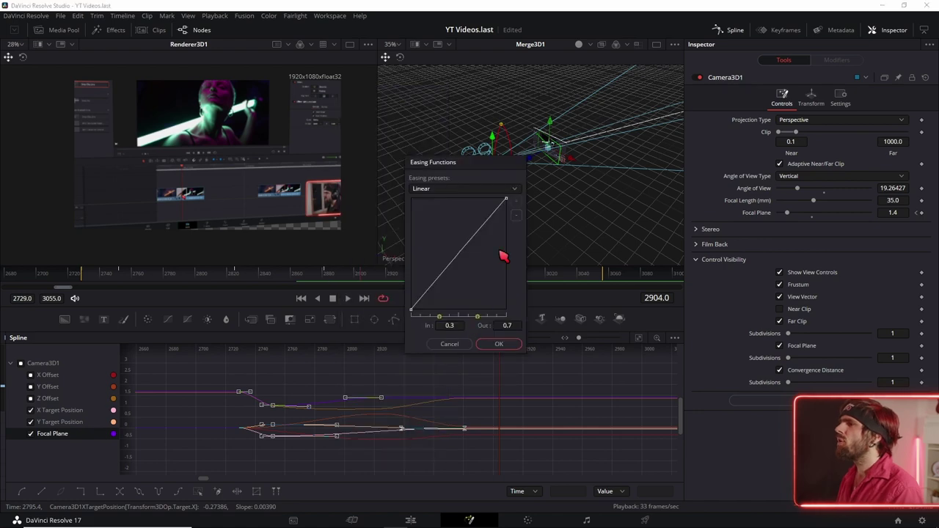
pyautogui.click(454, 193)
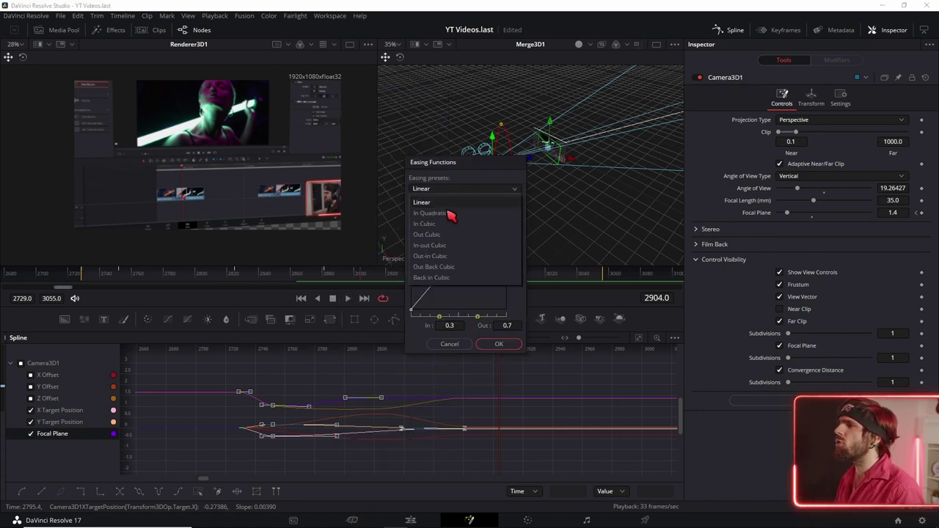
pyautogui.click(433, 245)
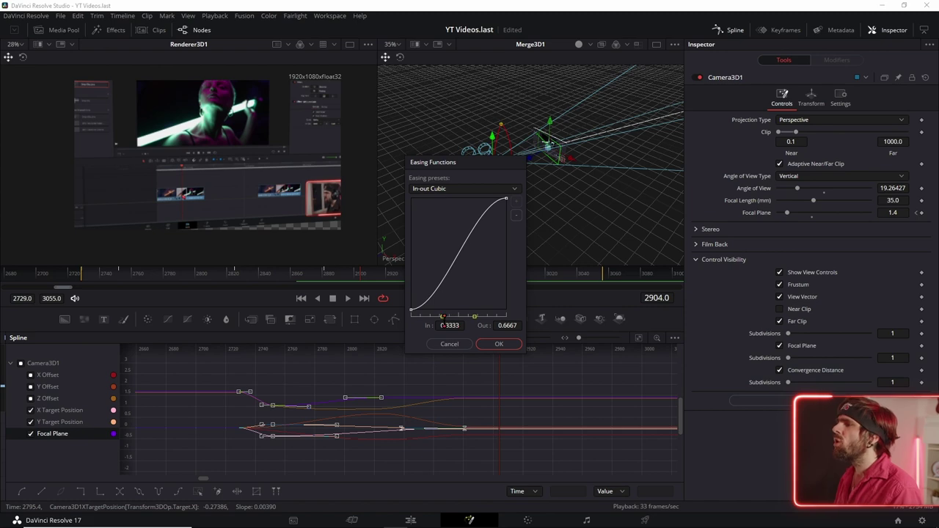
pyautogui.write('0')
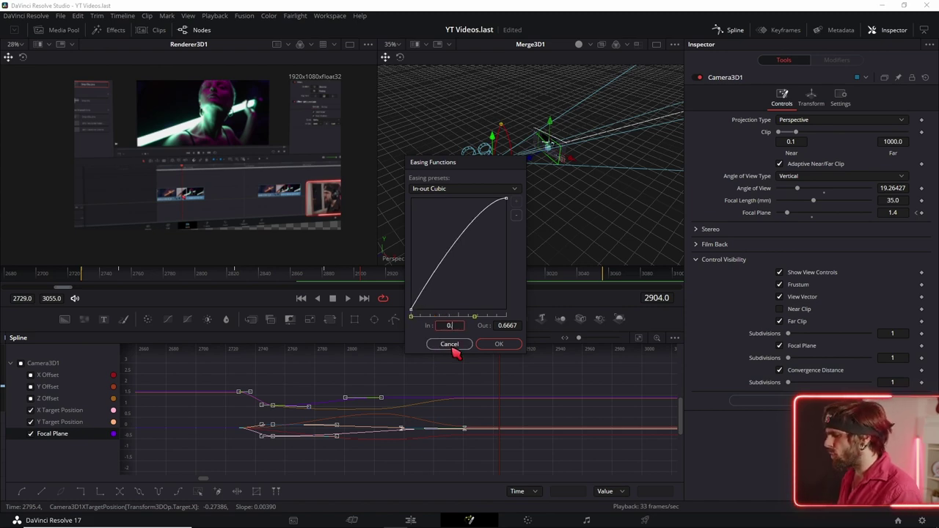
pyautogui.write('.6')
pyautogui.press('Tab')
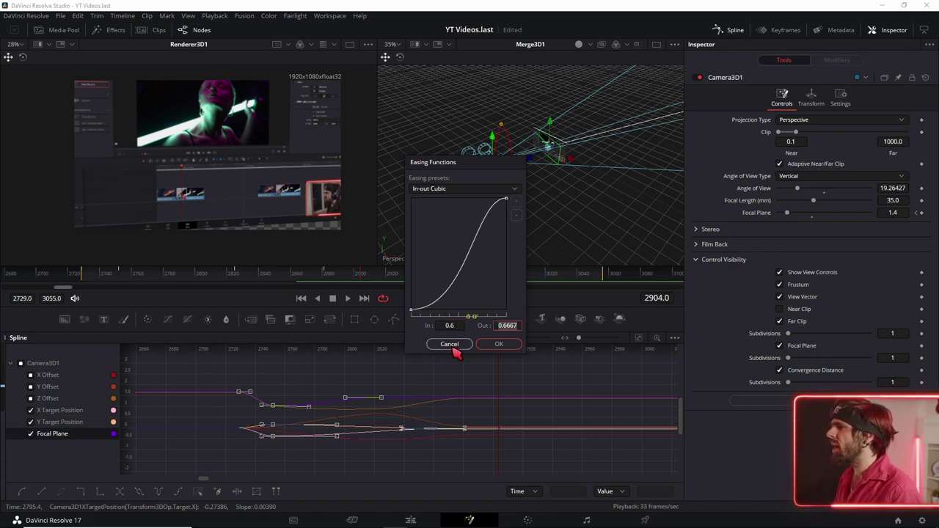
pyautogui.write('0.4')
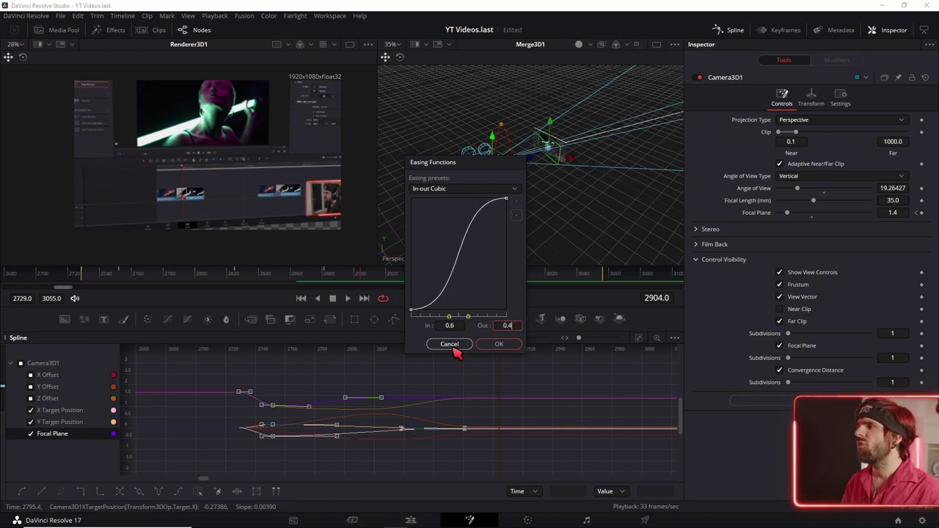
pyautogui.press('Return')
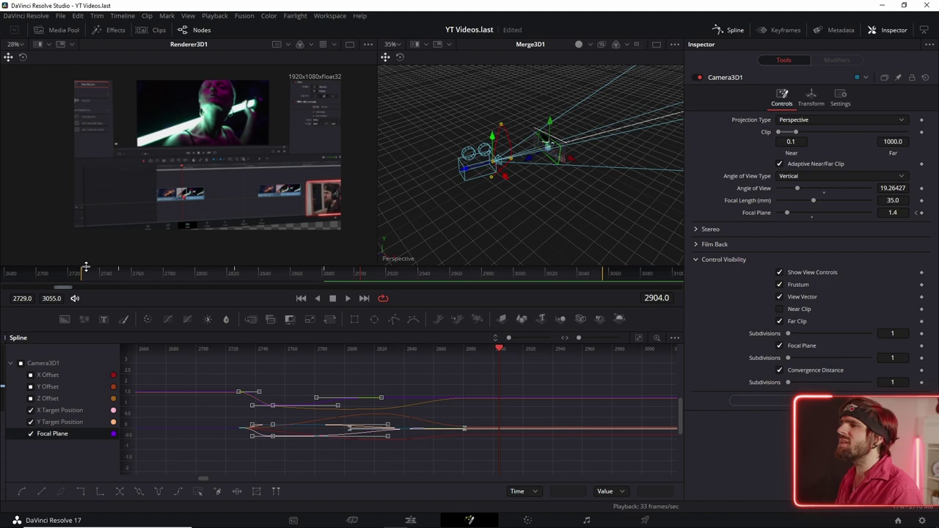
# - Replay the eased camera move from around frame 2730 through frame 2900
pyautogui.click(91, 279)
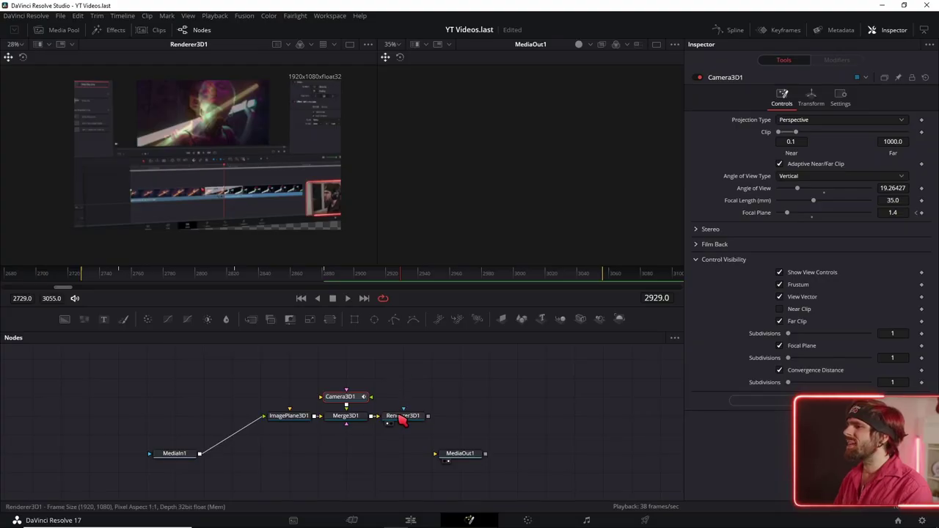
# - Set Renderer3D1 to OpenGL Renderer and enable Accumulation Effects with depth-of-field Quality 16 and DoF Blur 0.2
pyautogui.click(402, 416)
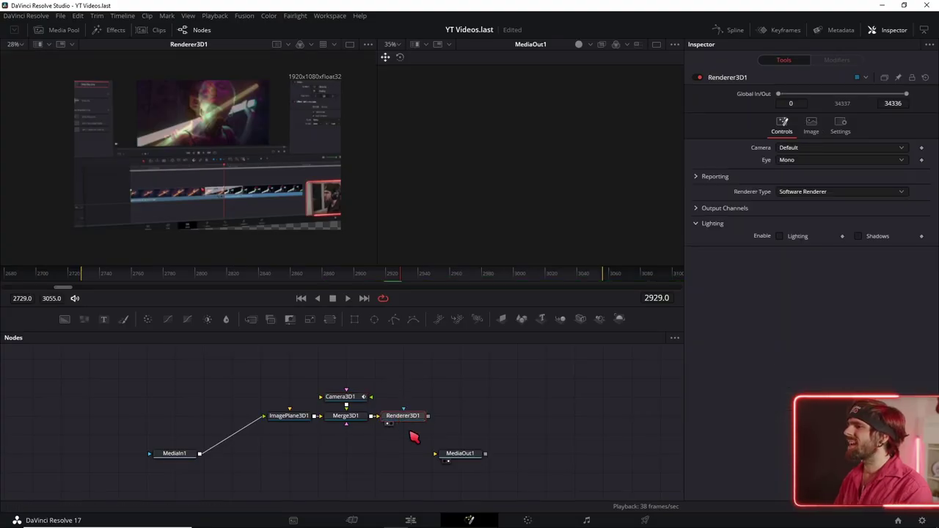
pyautogui.click(813, 195)
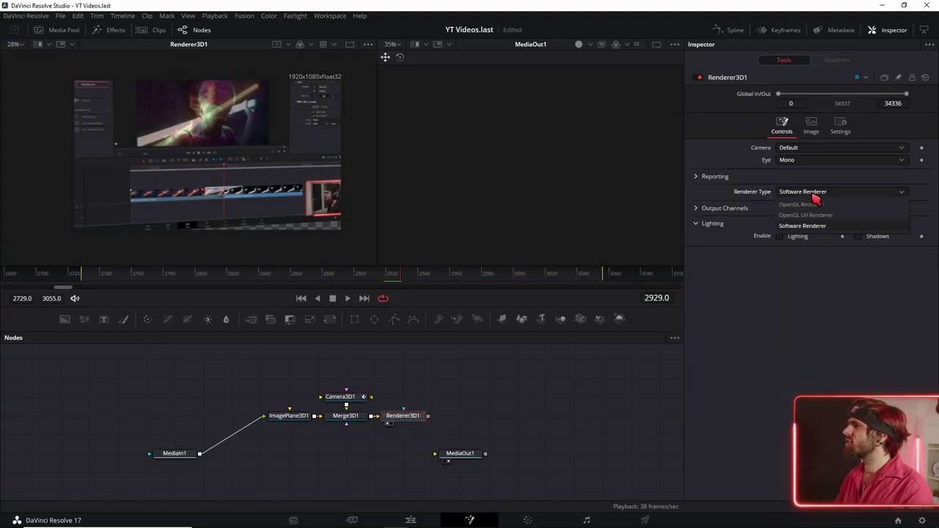
pyautogui.click(807, 205)
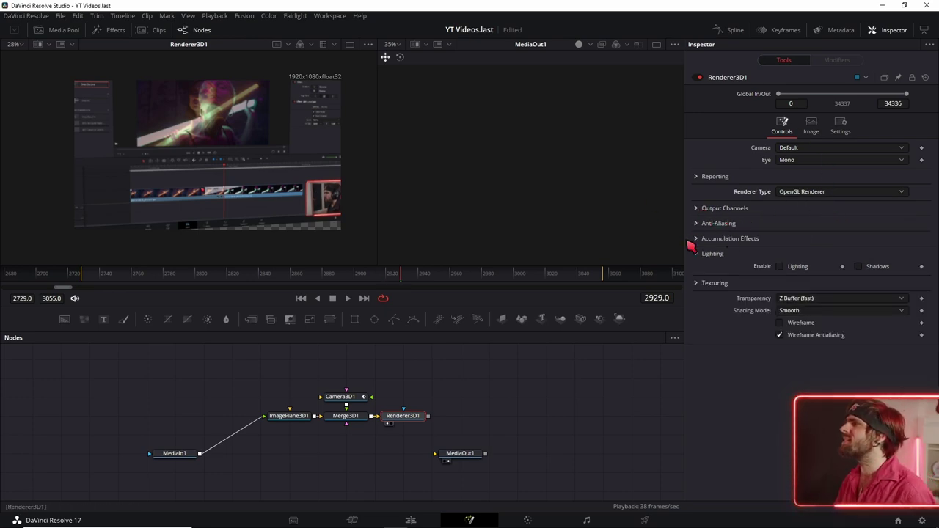
pyautogui.click(697, 239)
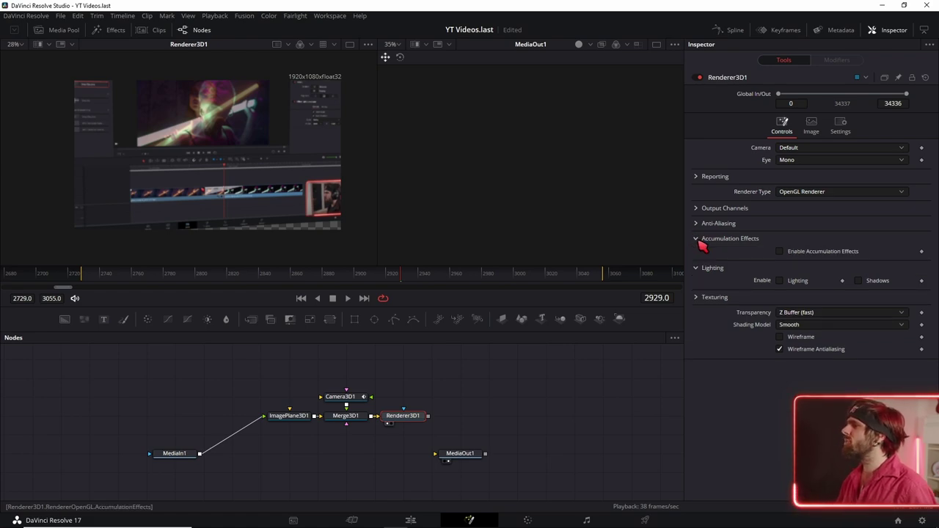
pyautogui.click(781, 251)
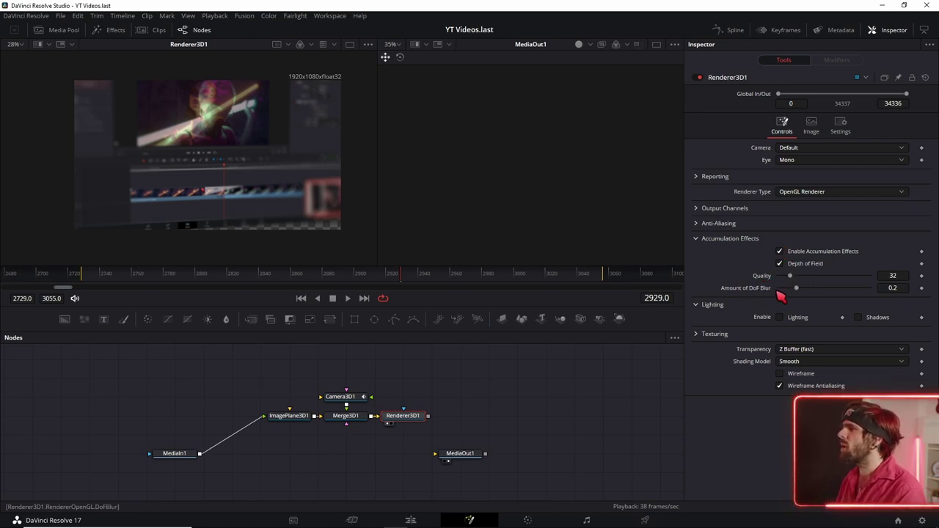
pyautogui.scroll(-1, 892, 276)
pyautogui.write('16')
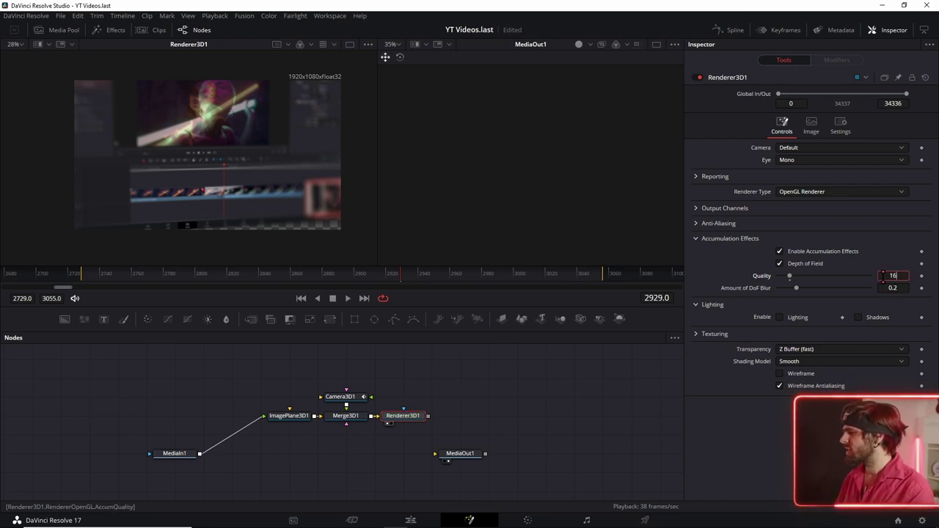
pyautogui.press('Tab')
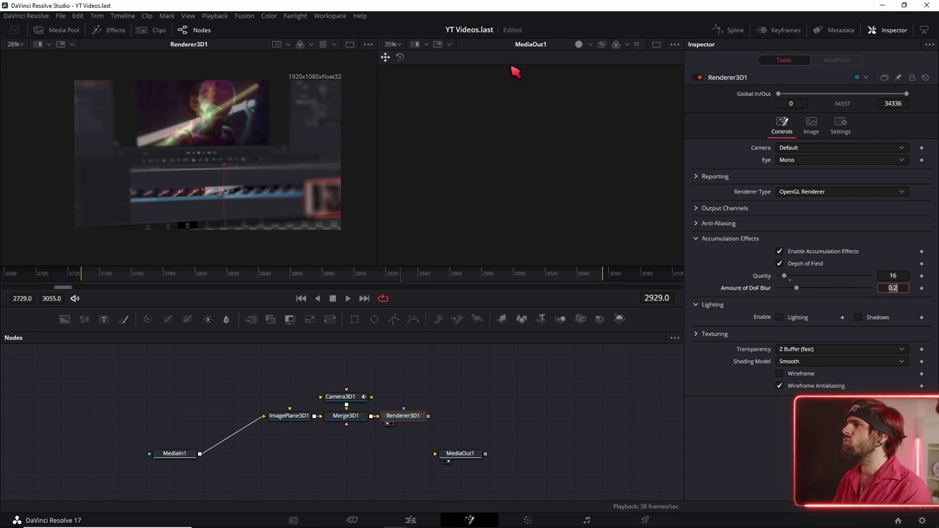
# - Turn Timeline Proxy Mode off for a full-resolution preview, with depth-of-field Quality 8 and DoF Blur 0.11
pyautogui.scroll(3, 183, 190)
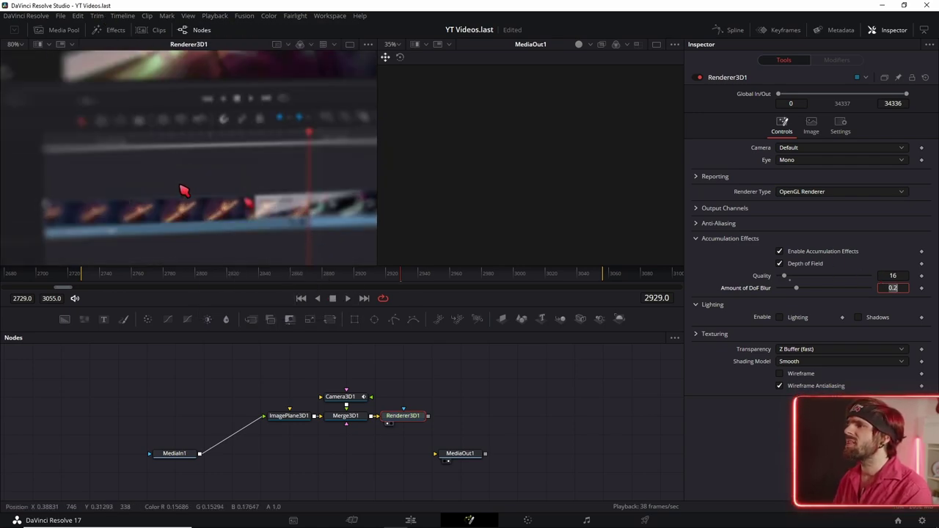
pyautogui.scroll(-3, 183, 190)
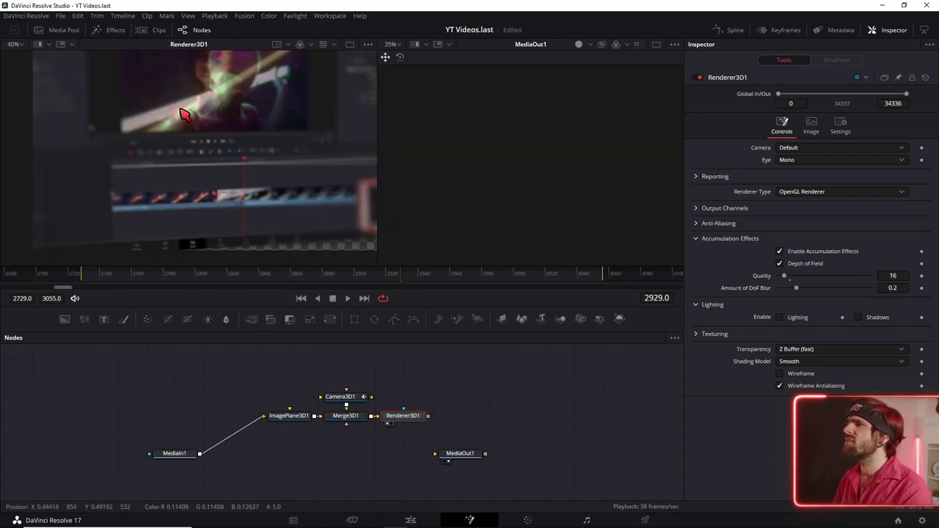
pyautogui.click(210, 16)
pyautogui.moveTo(273, 51)
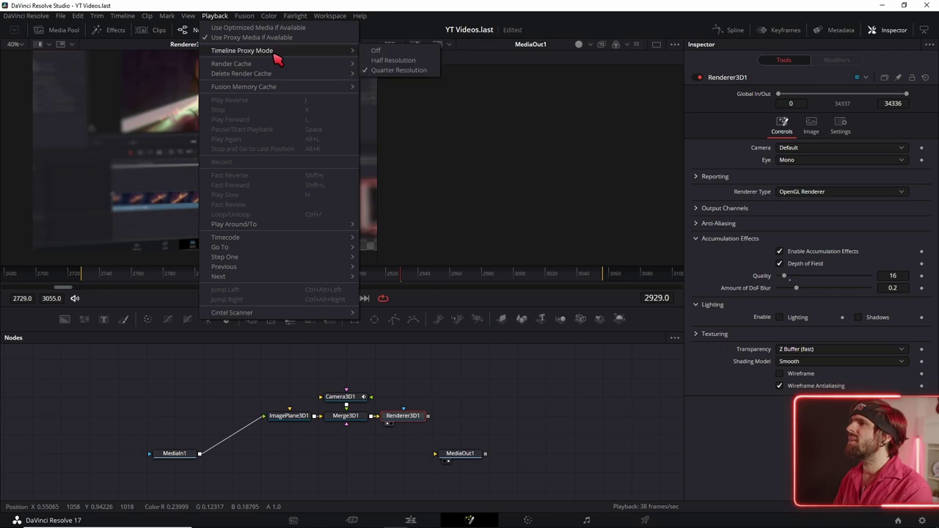
pyautogui.click(401, 50)
pyautogui.scroll(2, 190, 192)
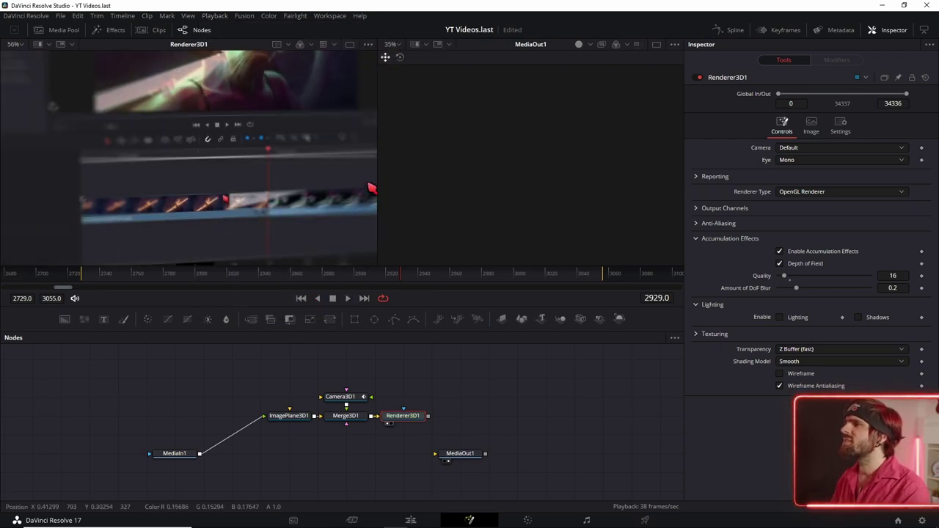
pyautogui.scroll(-2, 211, 184)
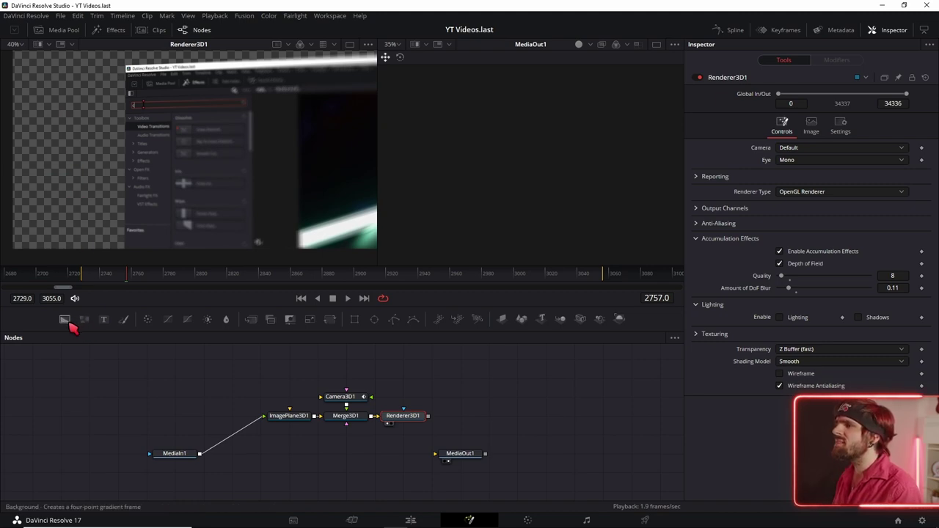
# - Add a Background node with a dark grey sampled from the footage, merge Renderer3D1 over it, and view MediaOut1 at frame 2735
pyautogui.moveTo(323, 456); pyautogui.dragTo(323, 456)
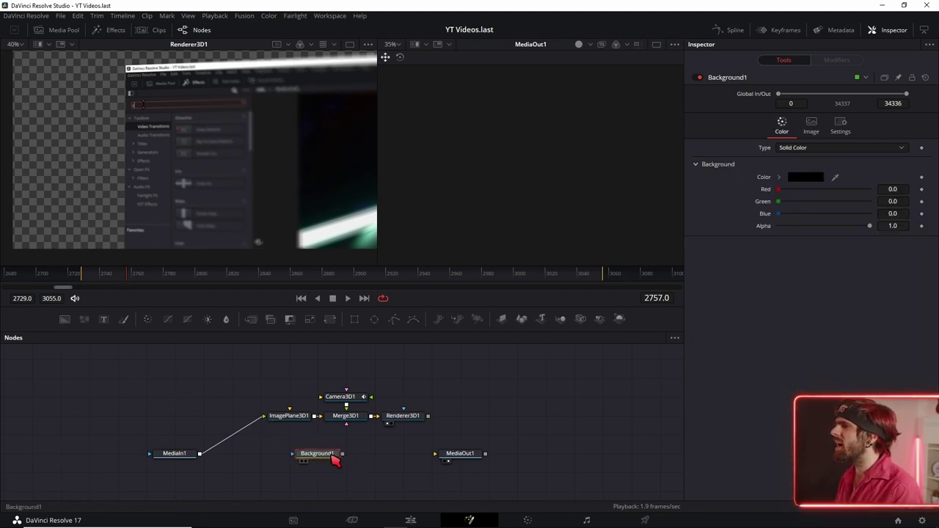
pyautogui.moveTo(837, 179); pyautogui.dragTo(156, 217)
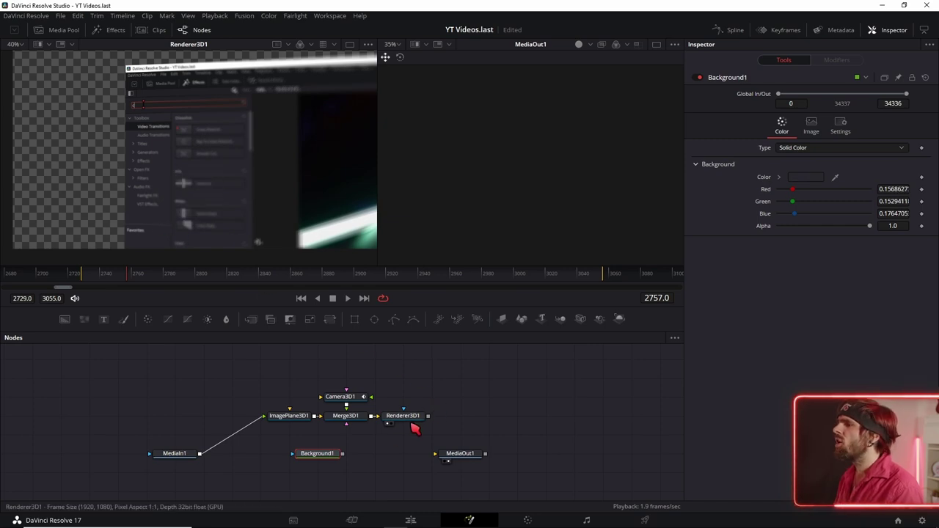
pyautogui.moveTo(430, 416); pyautogui.dragTo(345, 457)
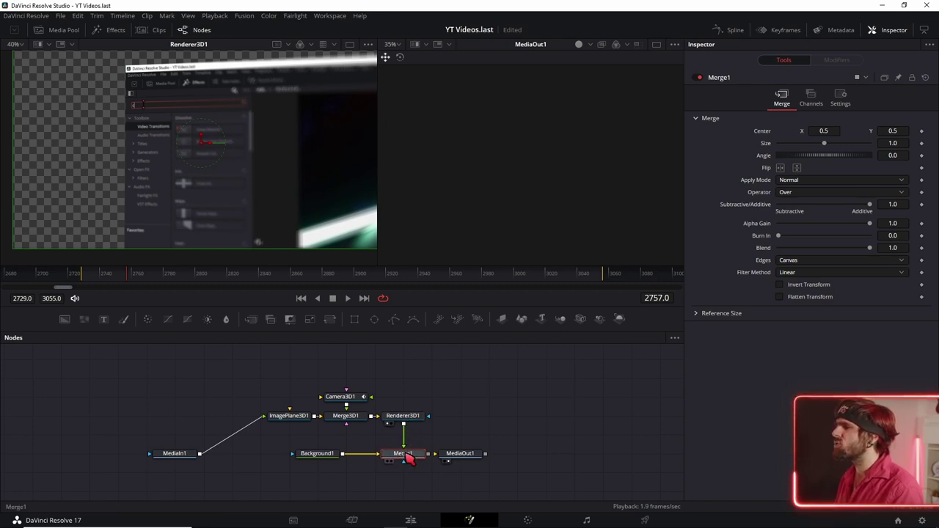
pyautogui.click(446, 460)
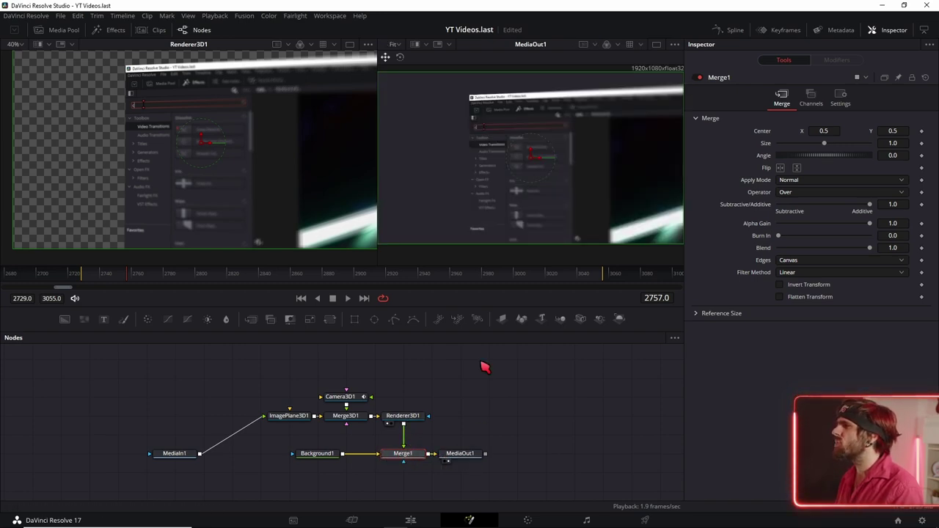
pyautogui.scroll(2, 518, 190)
pyautogui.moveTo(126, 272); pyautogui.dragTo(96, 272)
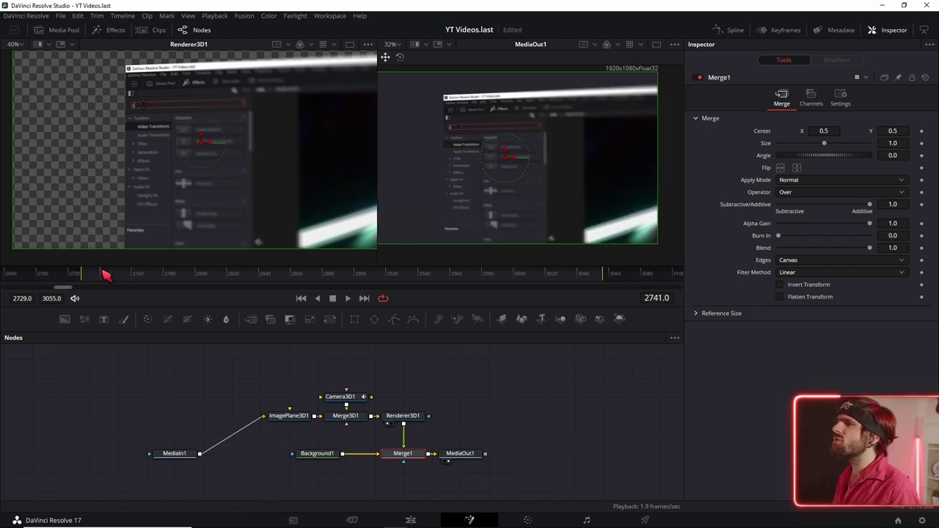